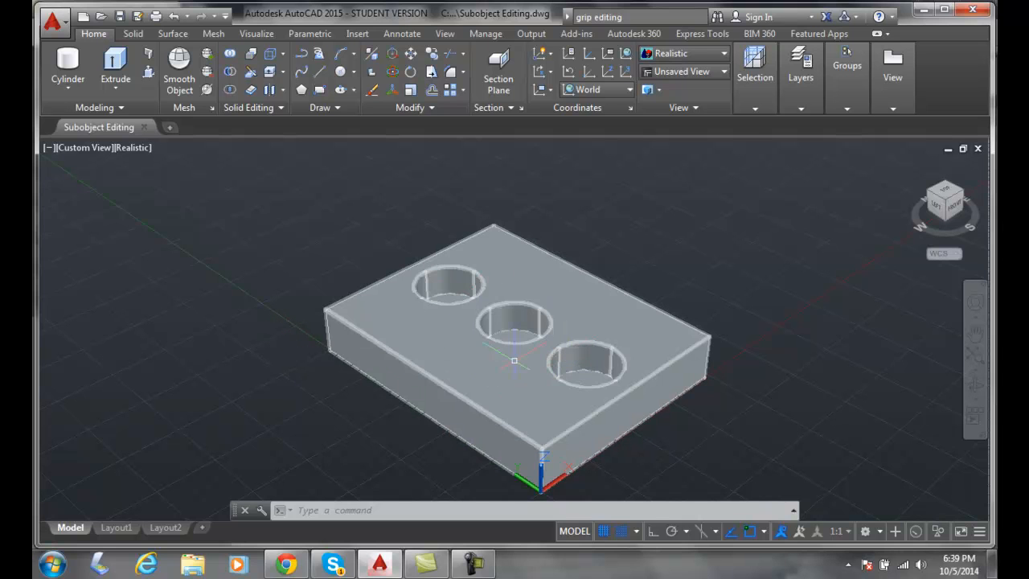
- Turn on Solid History recording for solid objects
mouse_move(466, 360)
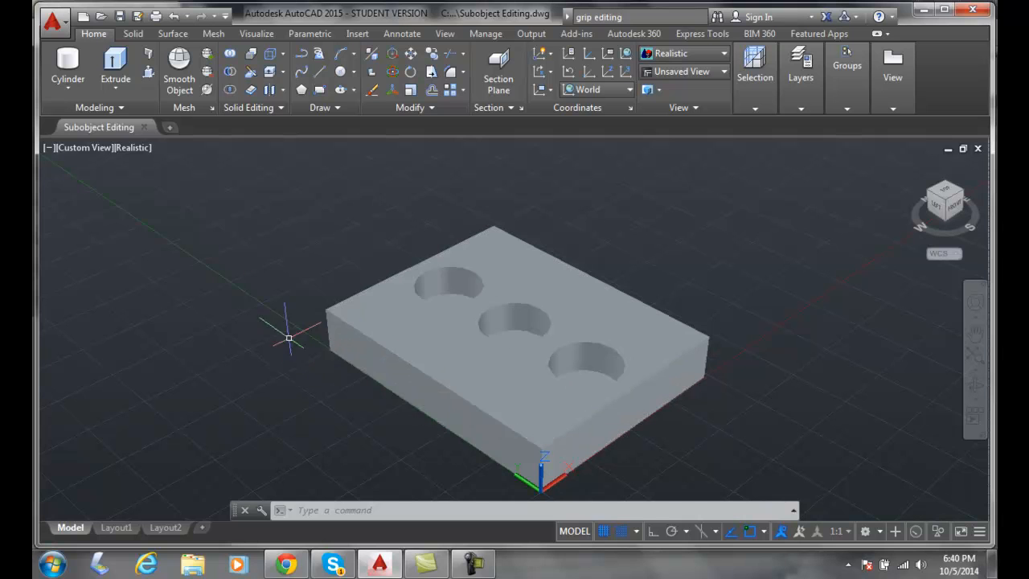
click(133, 35)
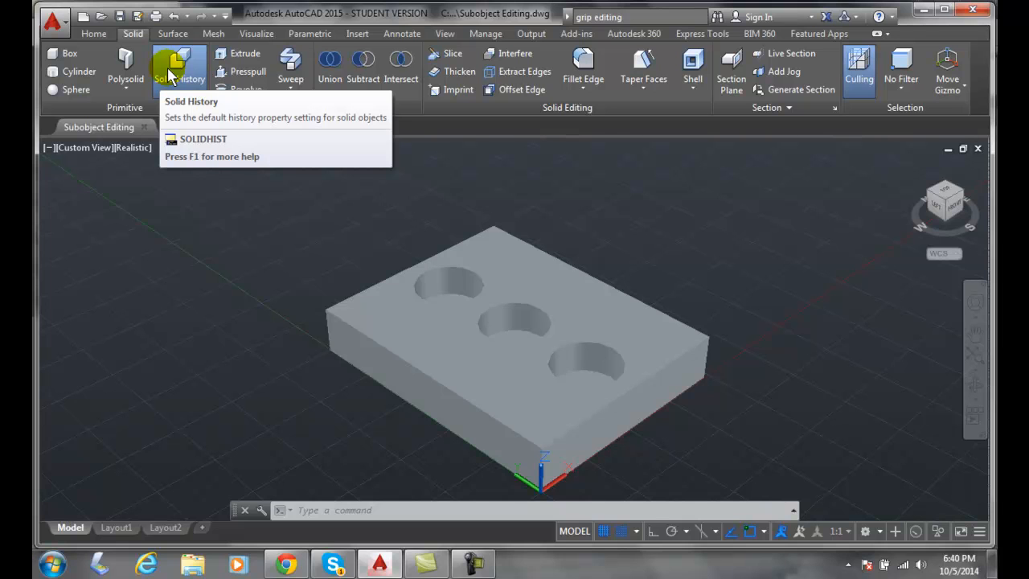
click(170, 74)
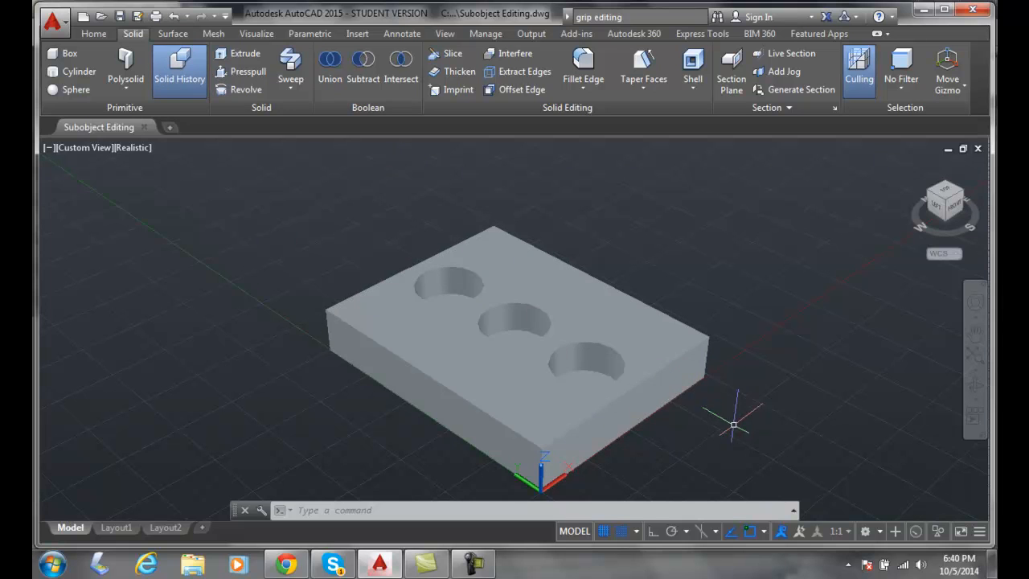
click(578, 421)
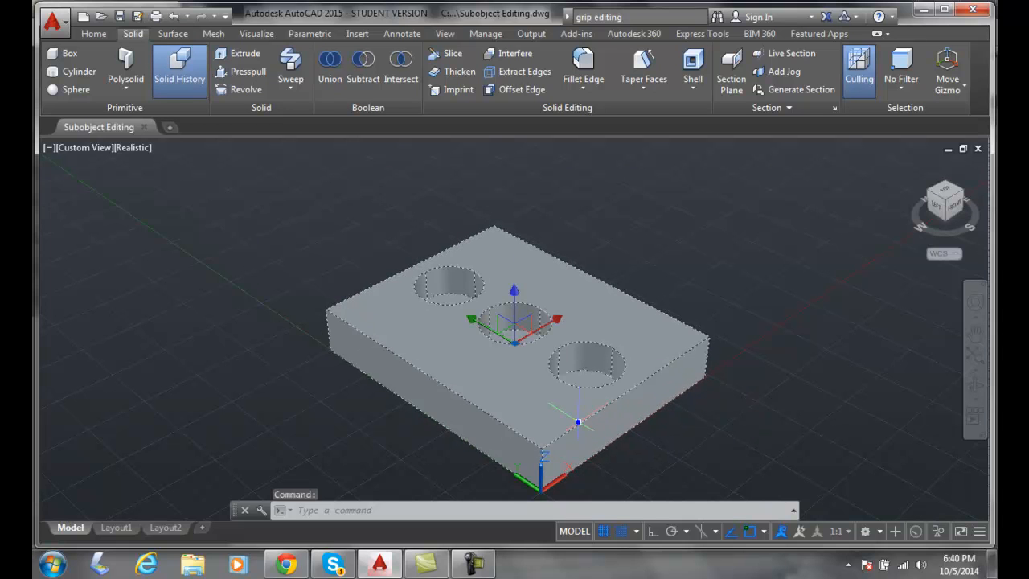
key(Escape)
right_click(578, 421)
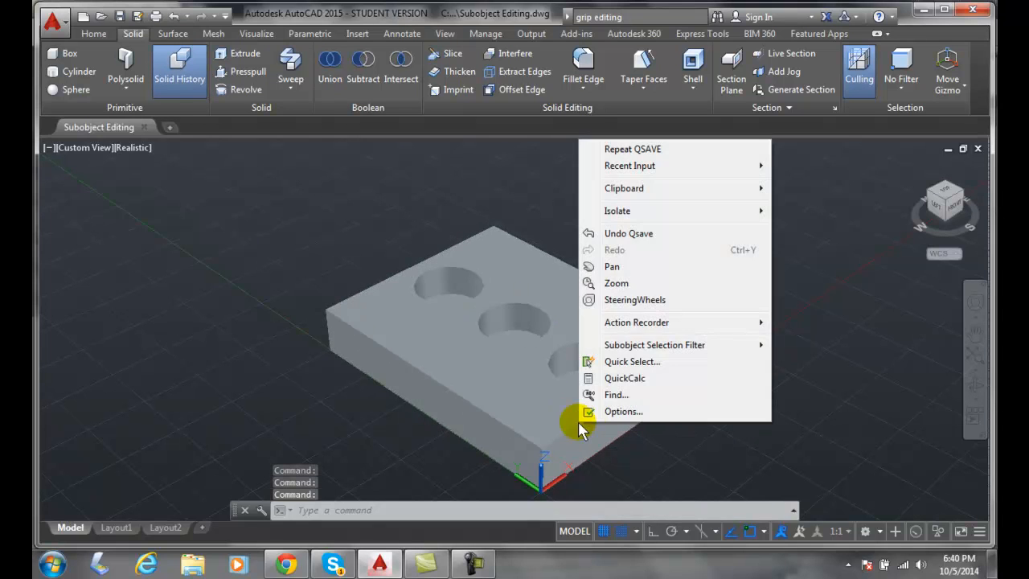
right_click(523, 413)
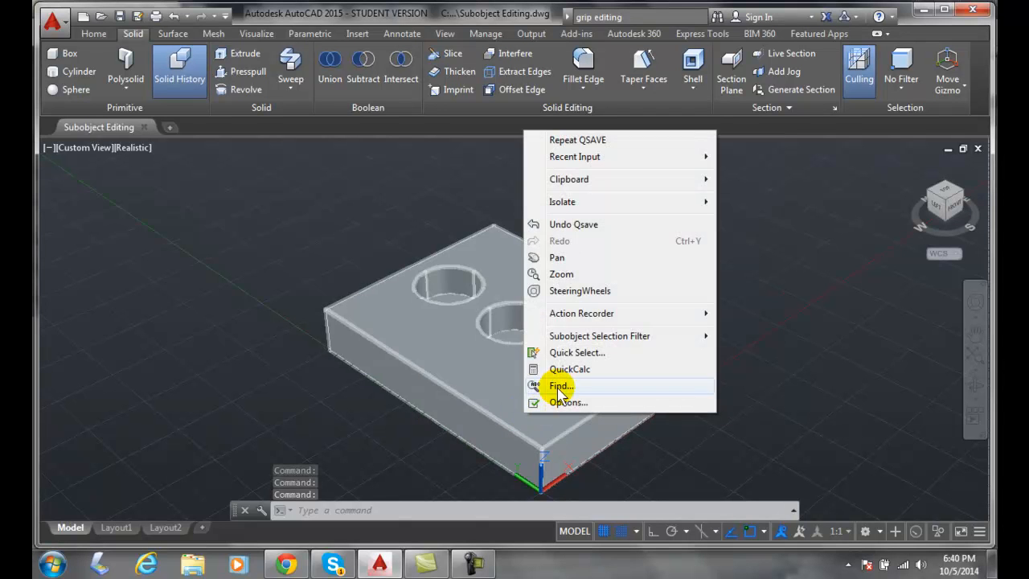
- Set Show History to Yes in the plate solid's properties, and deselect the plate
click(496, 370)
click(496, 370)
right_click(496, 370)
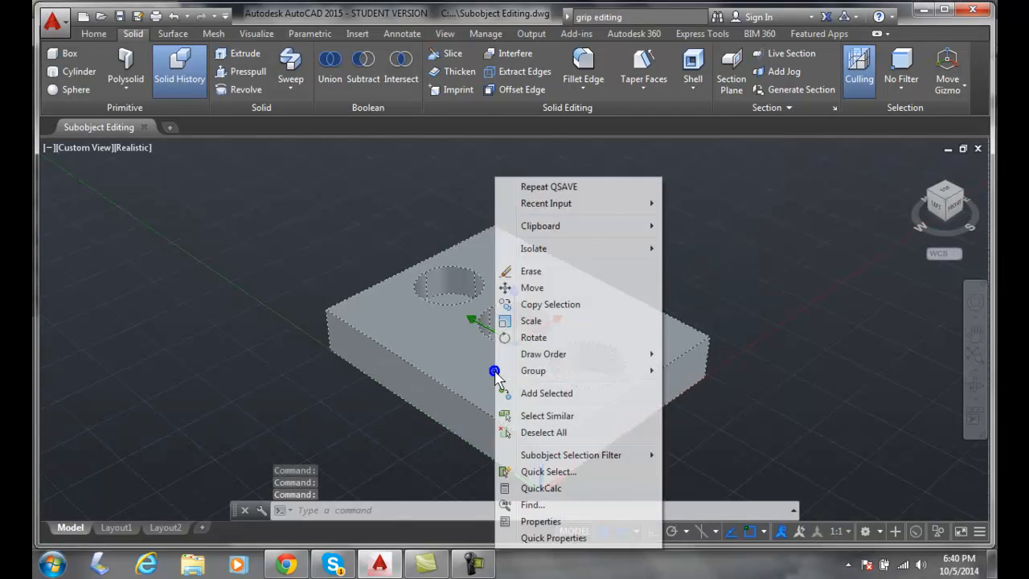
click(540, 521)
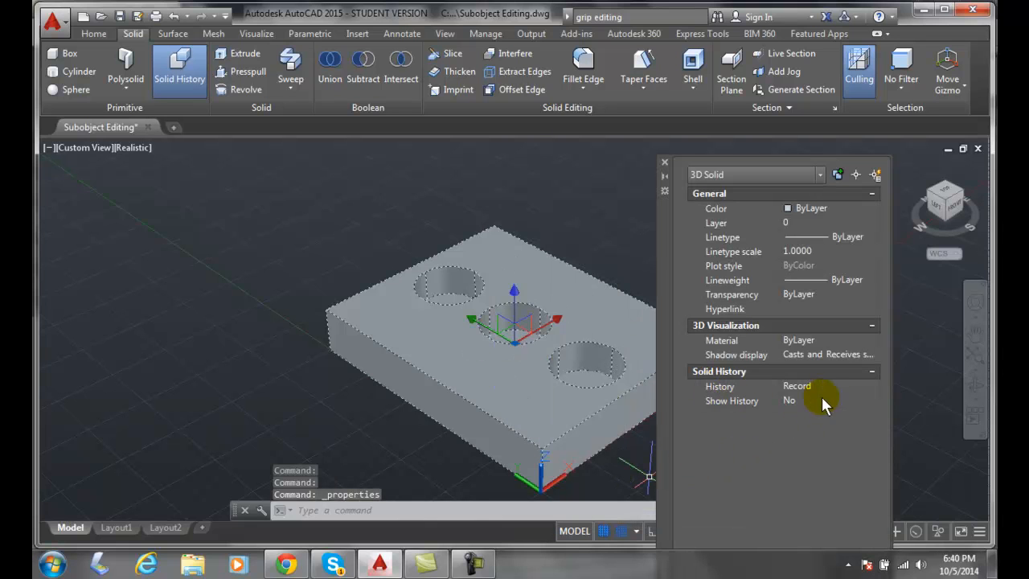
click(803, 401)
click(874, 401)
click(792, 413)
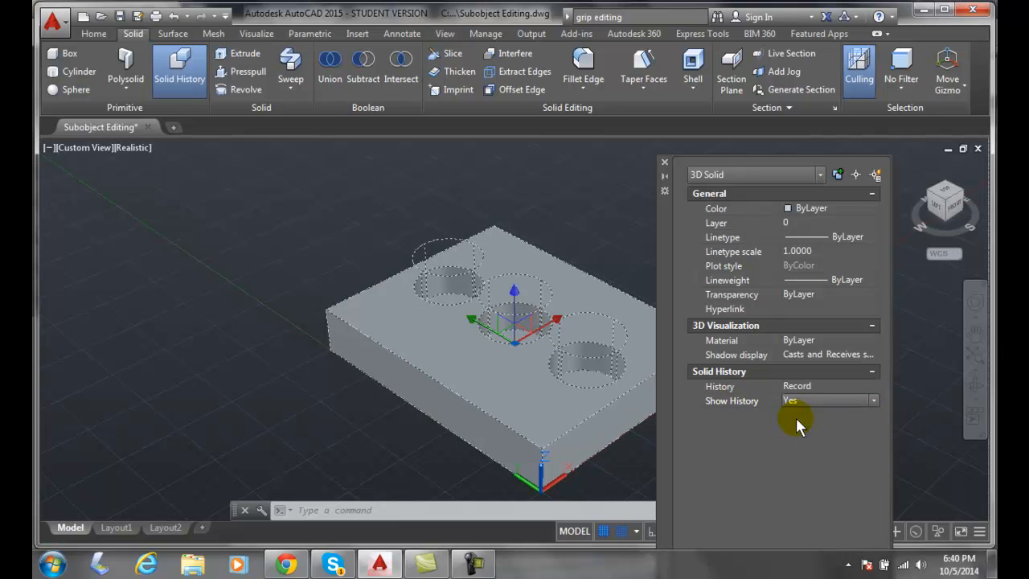
click(664, 162)
key(Escape)
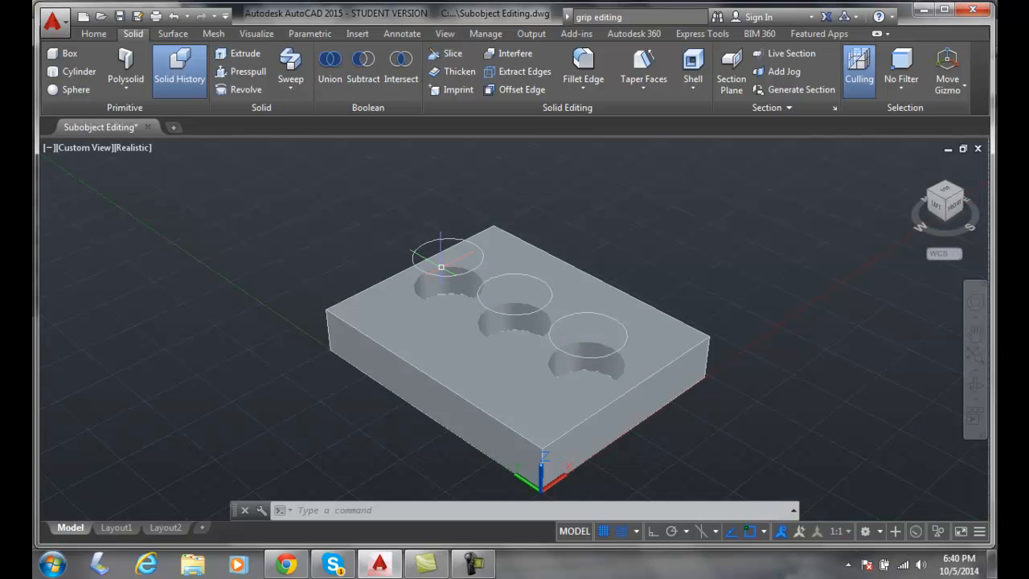
- Set the plate solid's Show History property back to No and deselect the plate
mouse_move(455, 288)
click(617, 402)
right_click(603, 396)
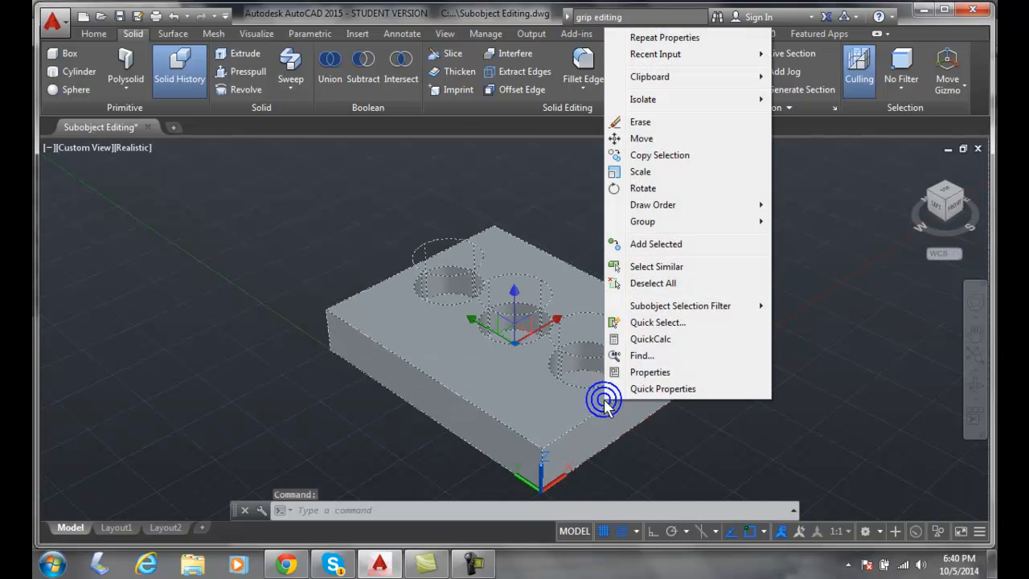
click(656, 375)
click(852, 400)
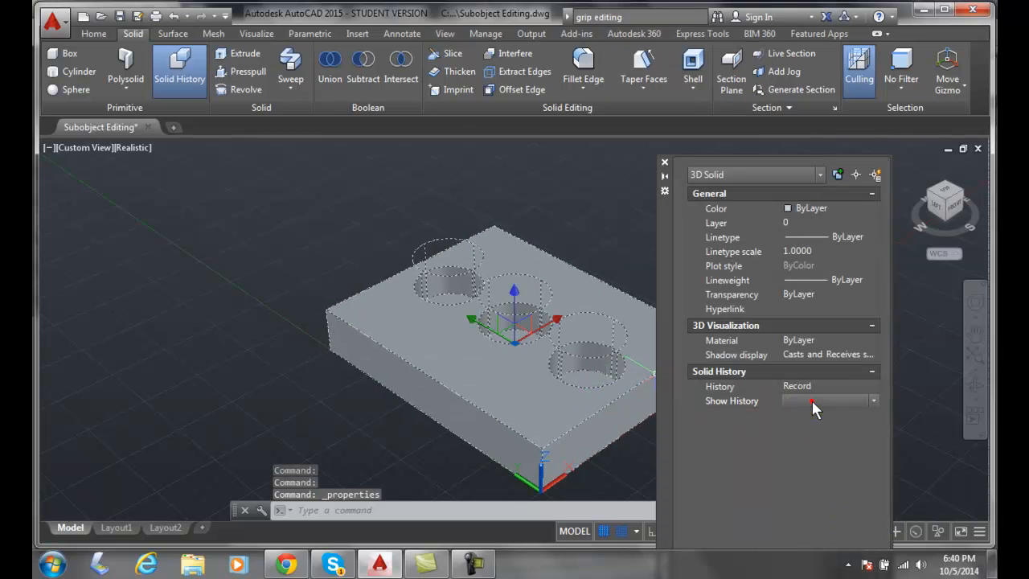
click(874, 400)
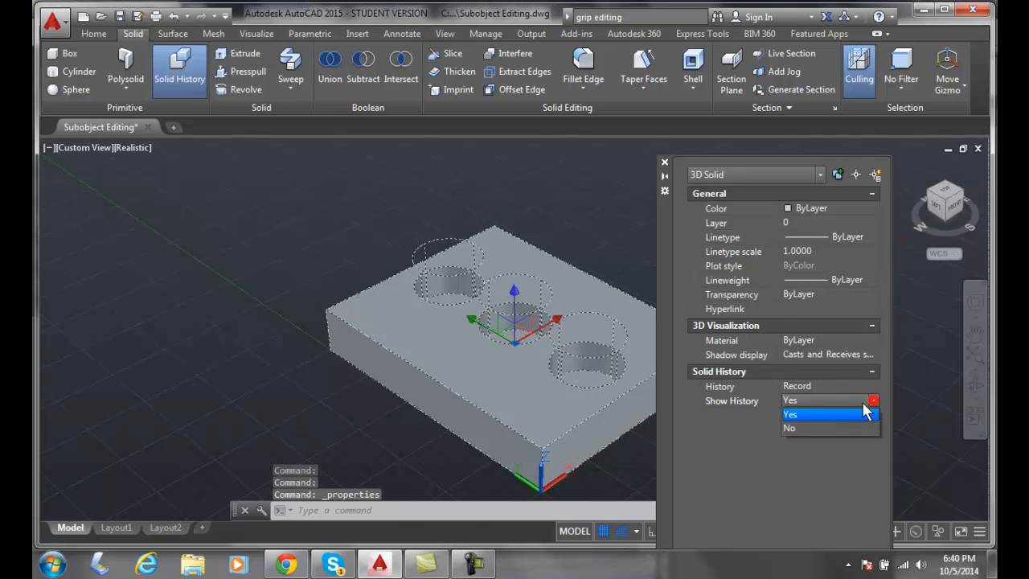
click(802, 429)
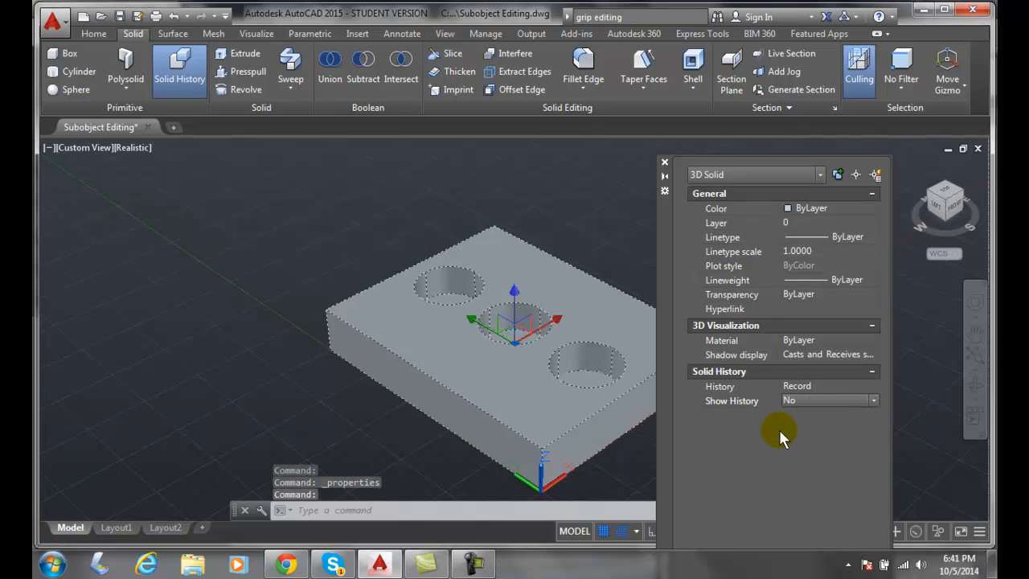
click(663, 162)
key(Escape)
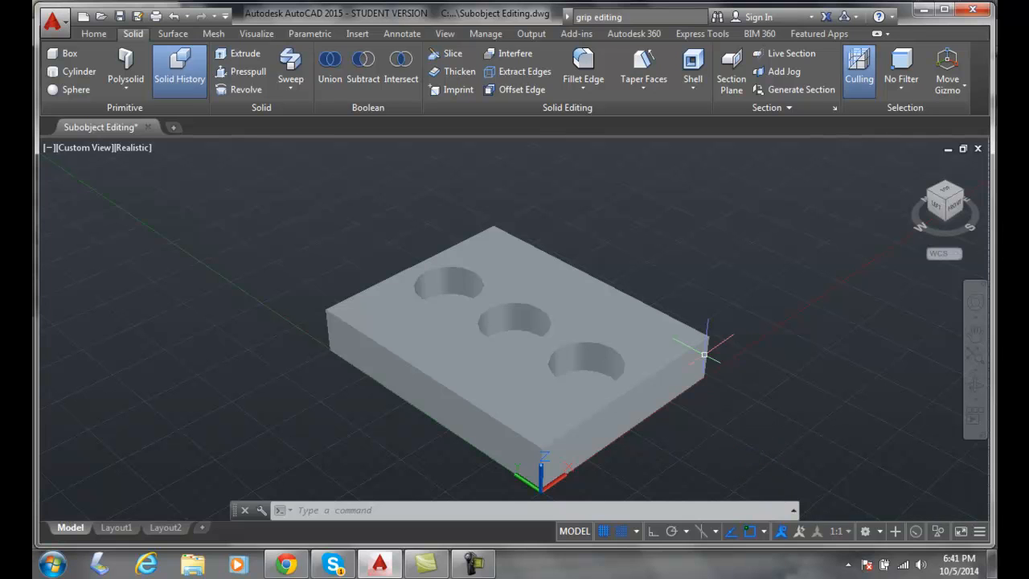
- Select the cylinder subobject of the rightmost hole and set its height to 6 in its properties
ctrl+click(588, 364)
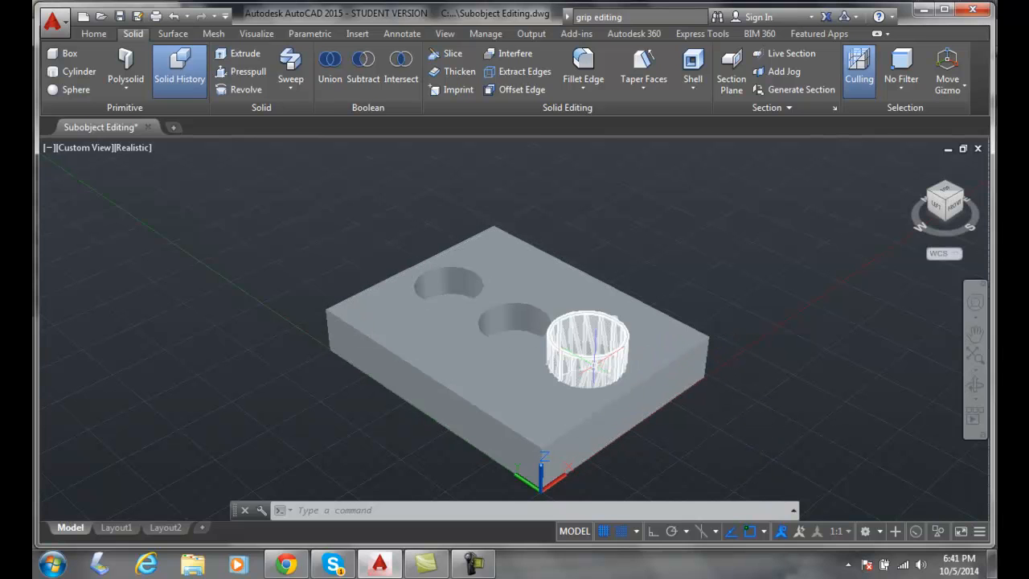
ctrl+click(589, 363)
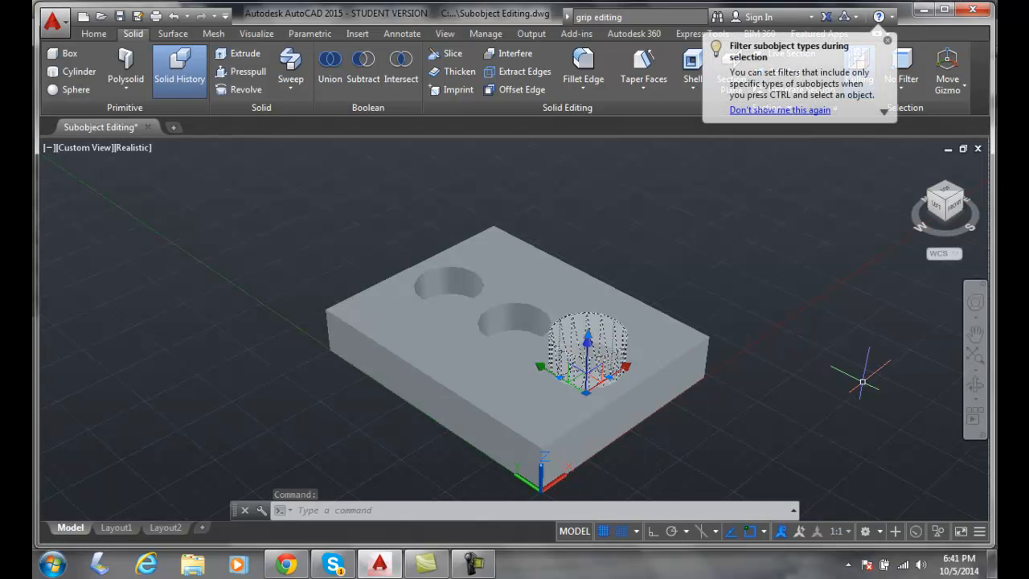
right_click(605, 347)
key(Escape)
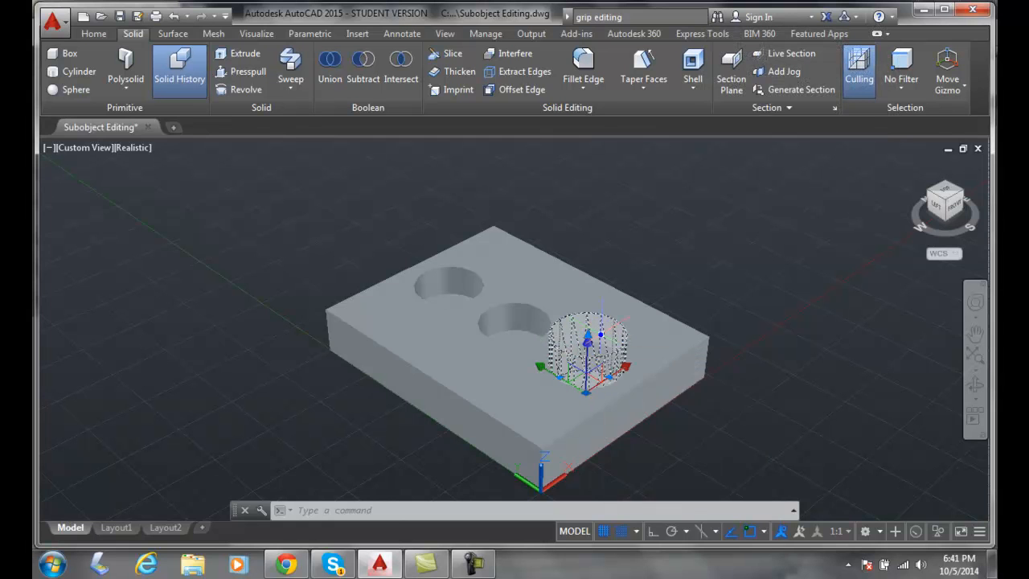
right_click(603, 330)
click(635, 520)
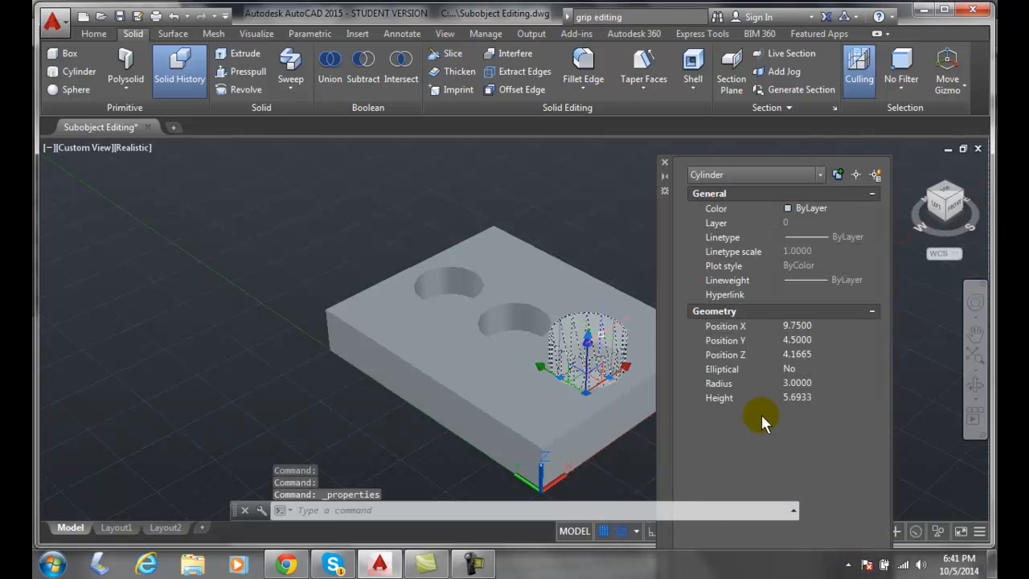
click(798, 399)
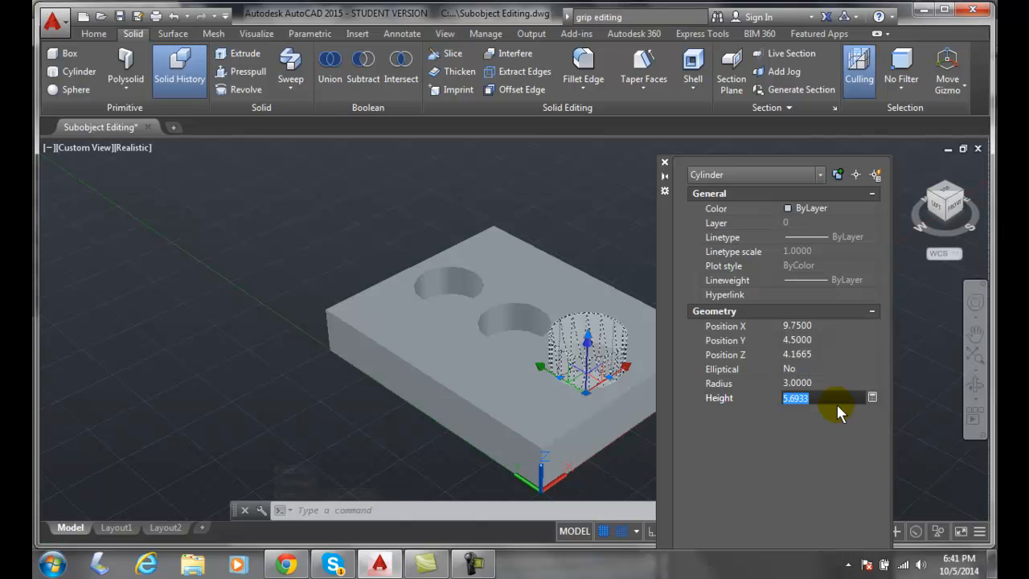
text(6)
key(Return)
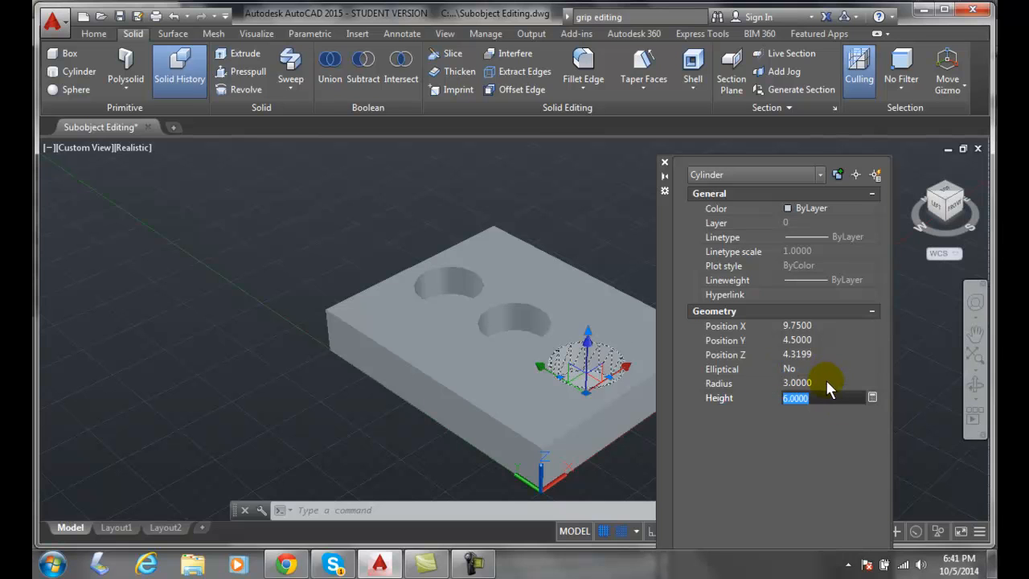
- Set the rightmost hole cylinder's radius to 2 and deselect it
click(825, 383)
text(2)
key(Tab)
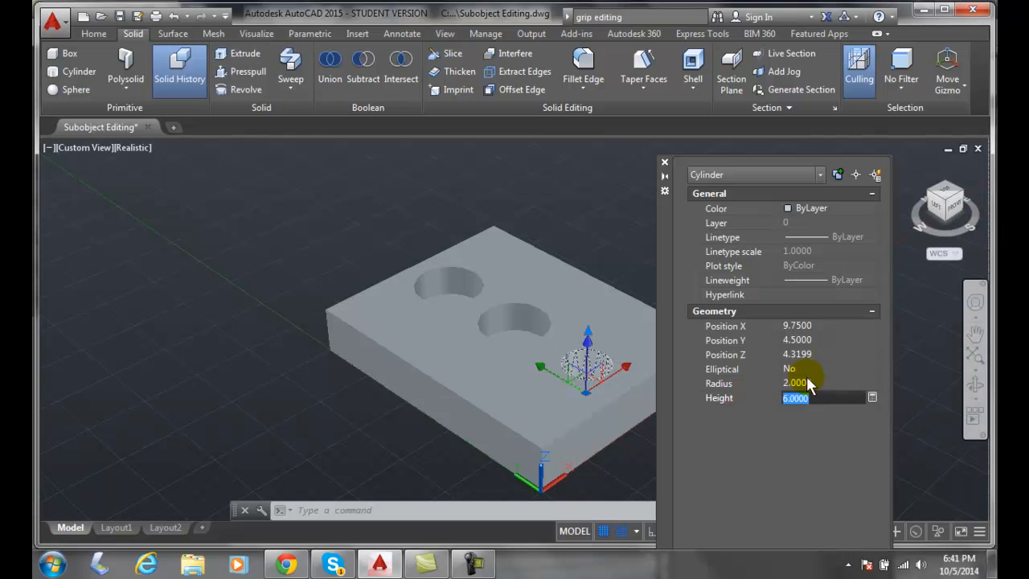
click(664, 163)
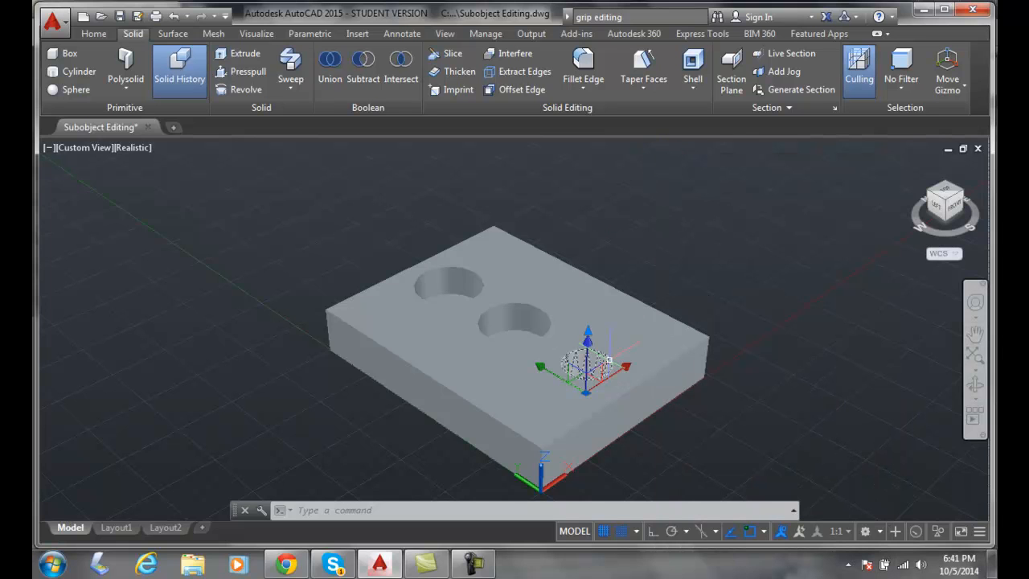
key(Escape)
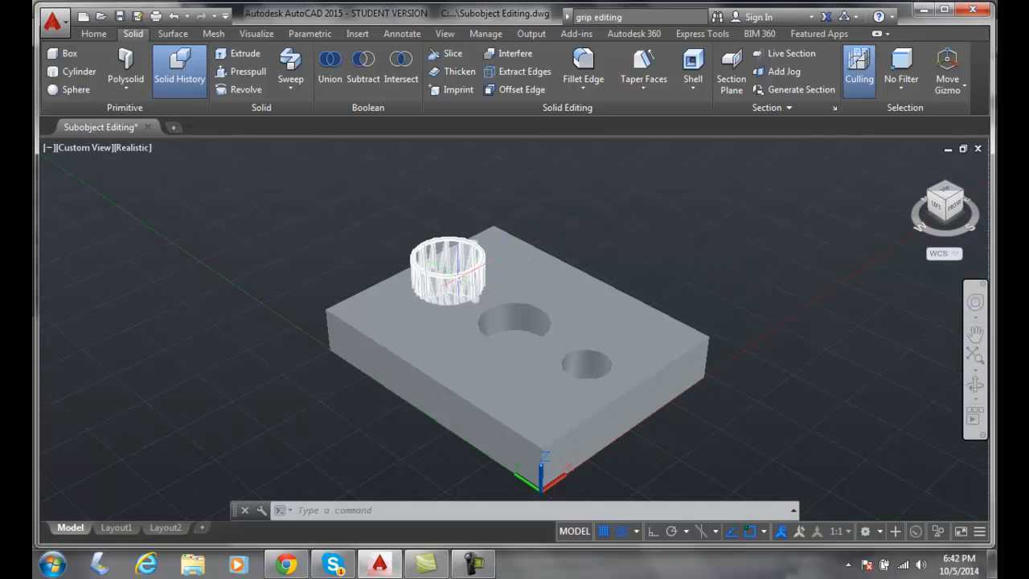
ctrl+click(461, 278)
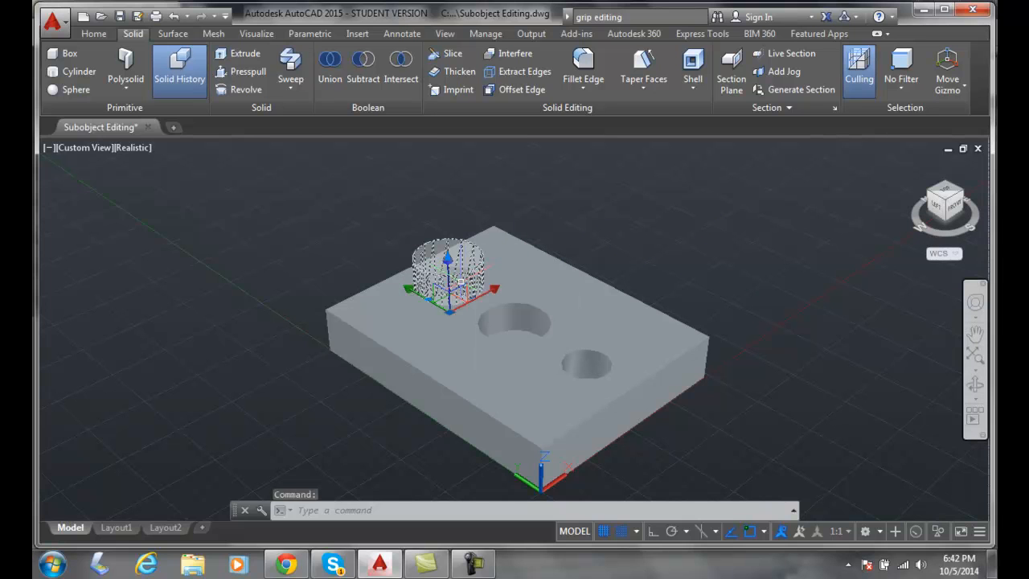
scroll(460, 281, up, 3)
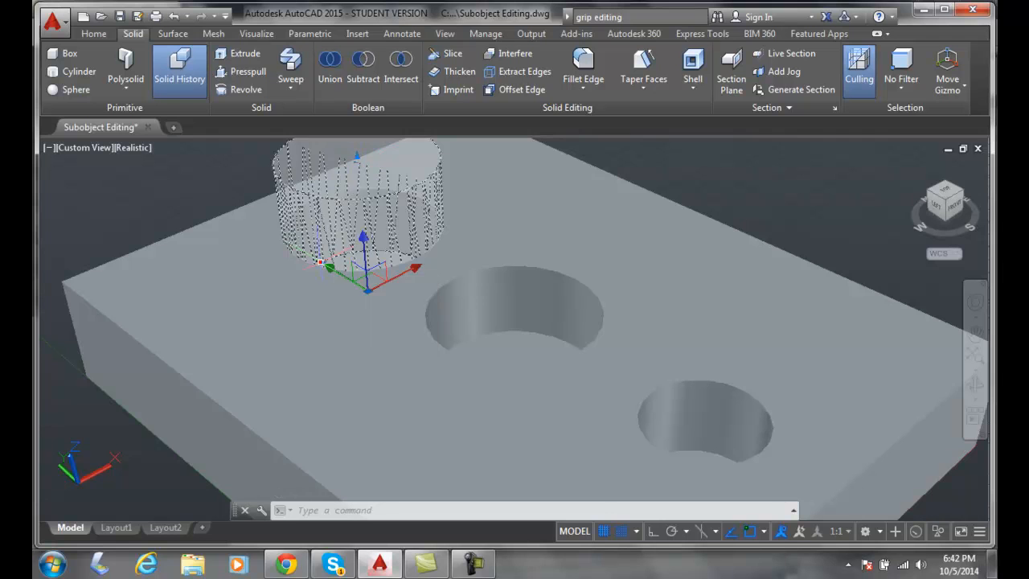
click(319, 262)
click(314, 264)
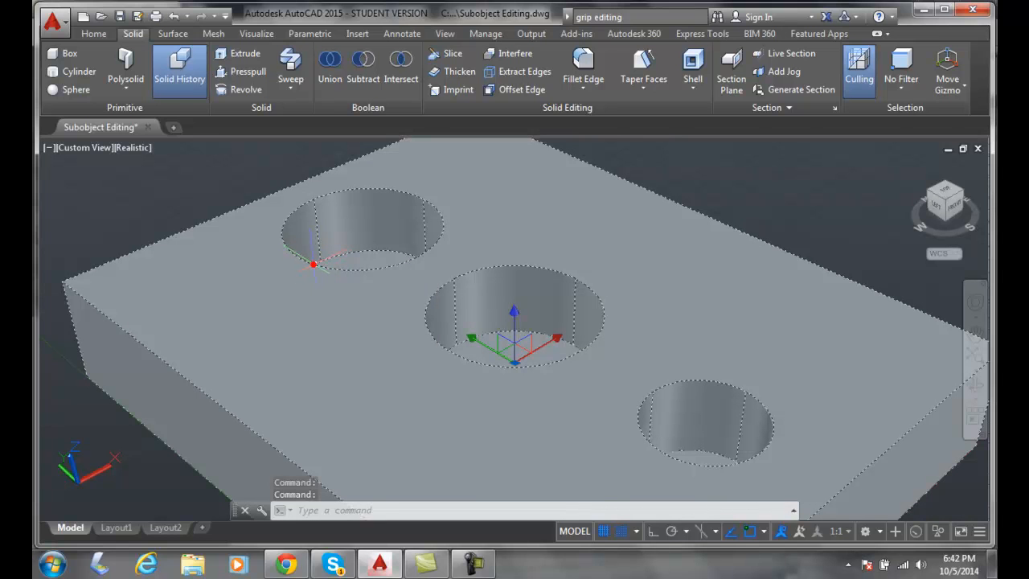
ctrl+click(353, 220)
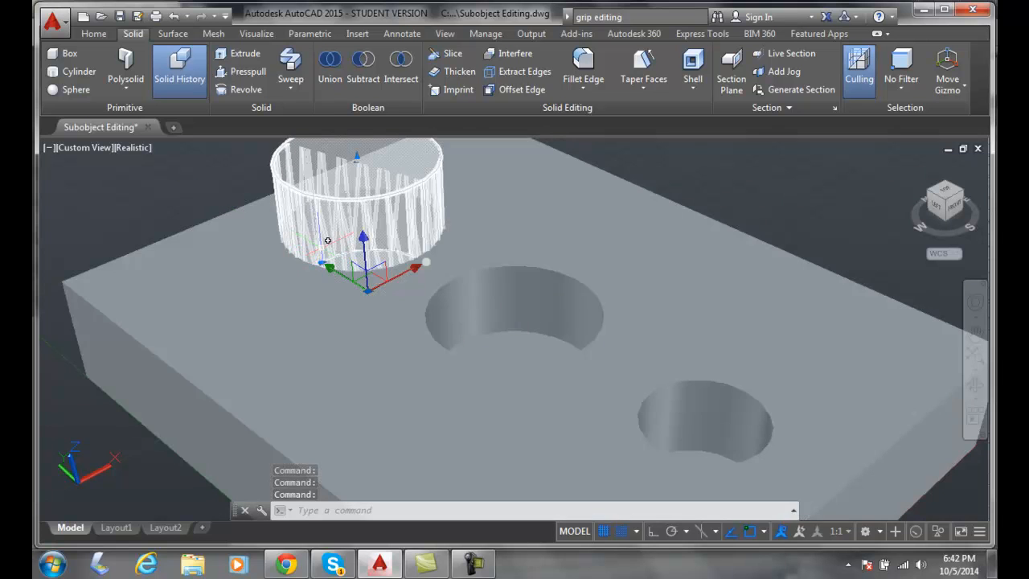
click(325, 262)
click(327, 234)
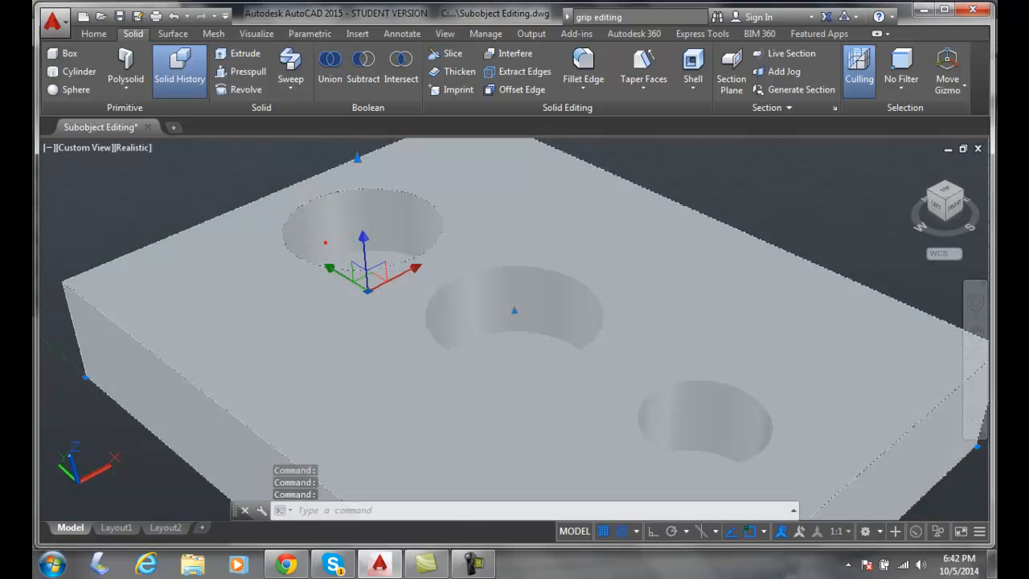
click(325, 241)
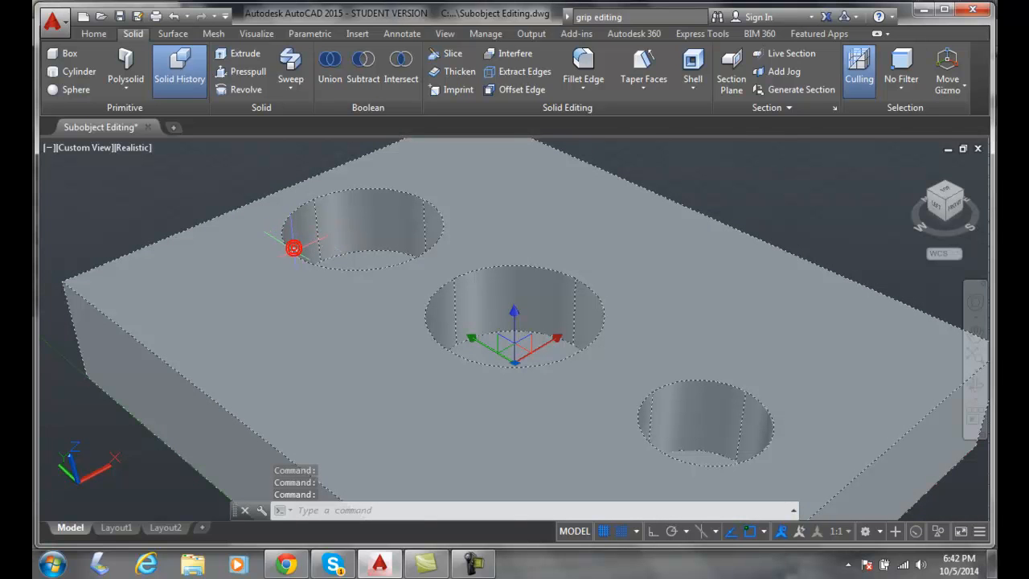
key(Escape)
key(Escape)
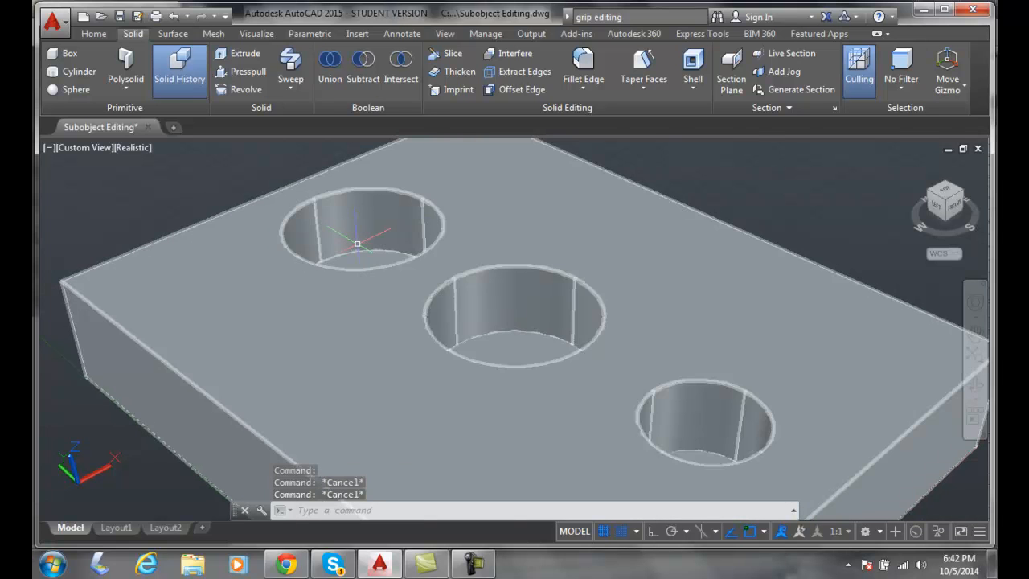
- Select the leftmost hole's cylinder subobject and move it about 4 units in the negative X direction
ctrl+click(355, 242)
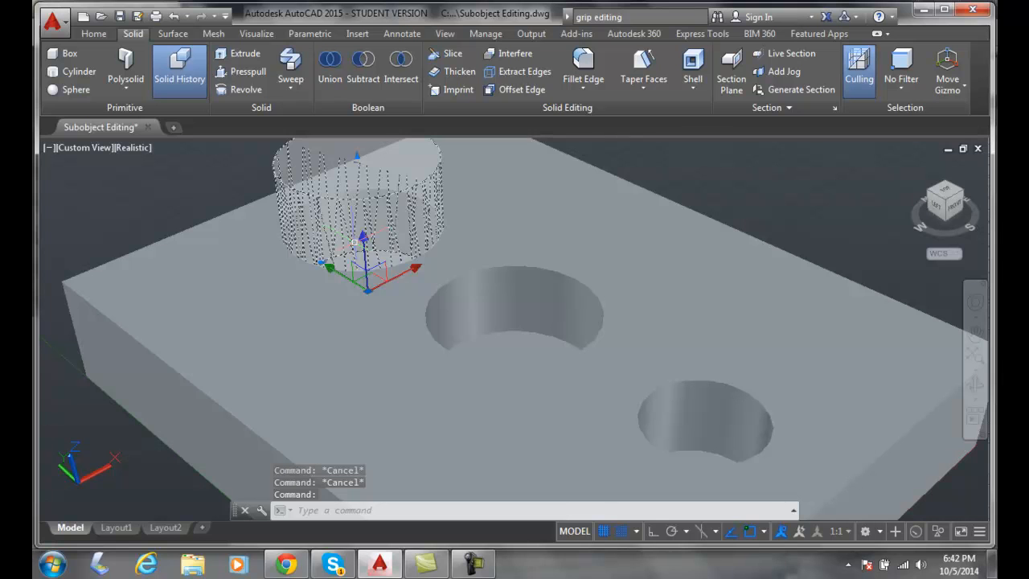
click(387, 280)
click(368, 287)
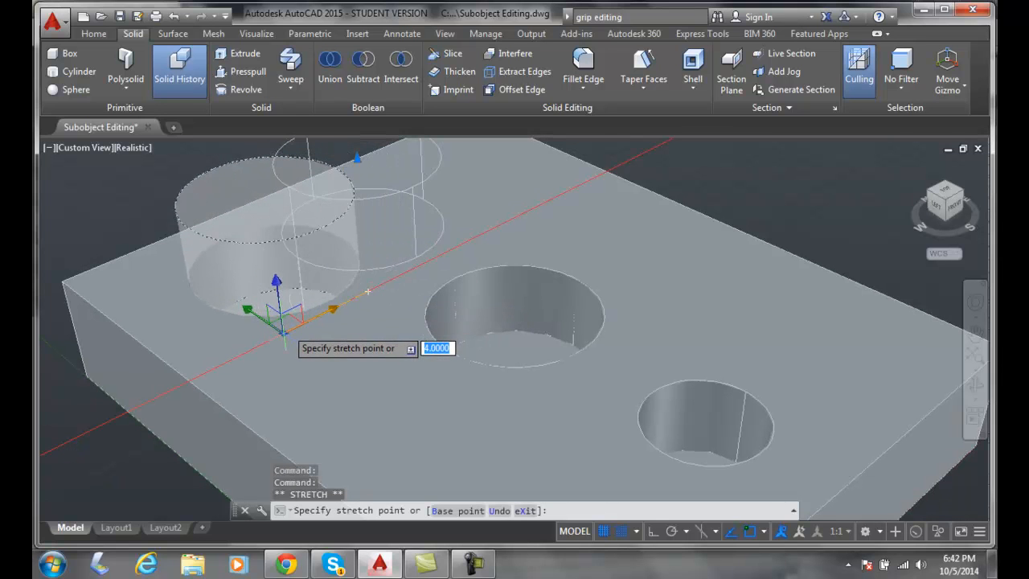
click(283, 332)
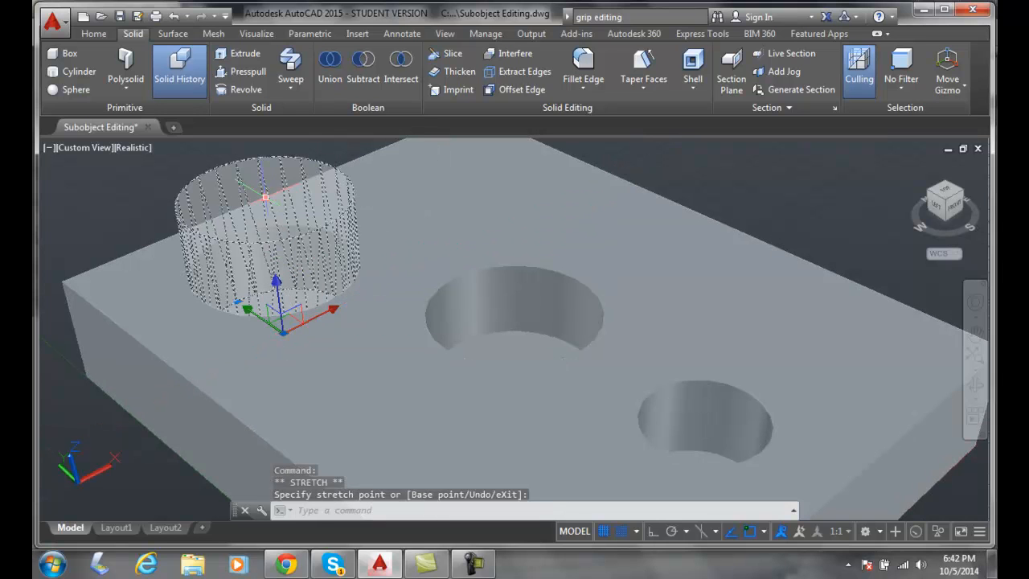
- Shorten the leftmost hole's cylinder by stretching its top down close to the plate's top face and deselect it
click(265, 196)
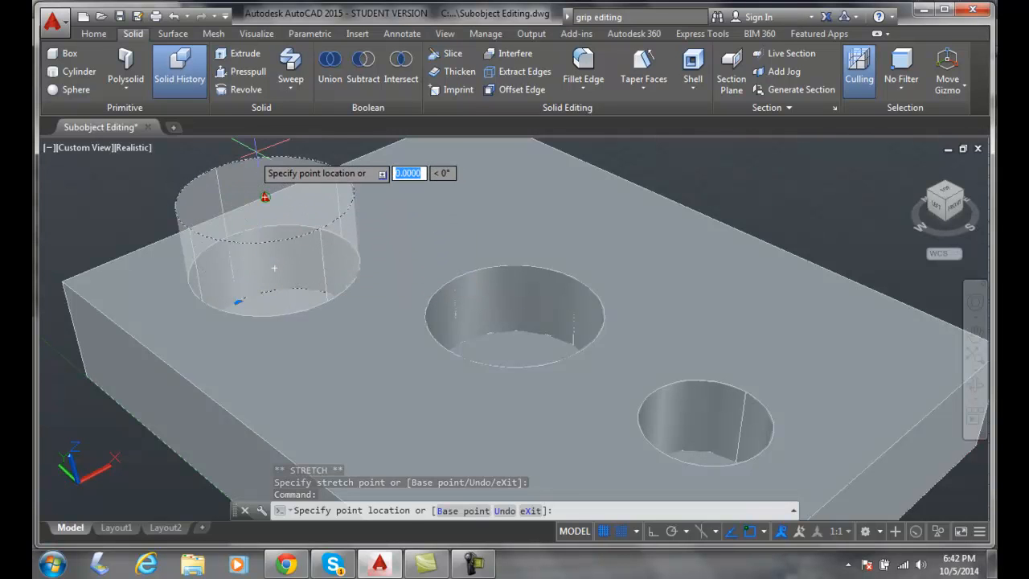
click(268, 276)
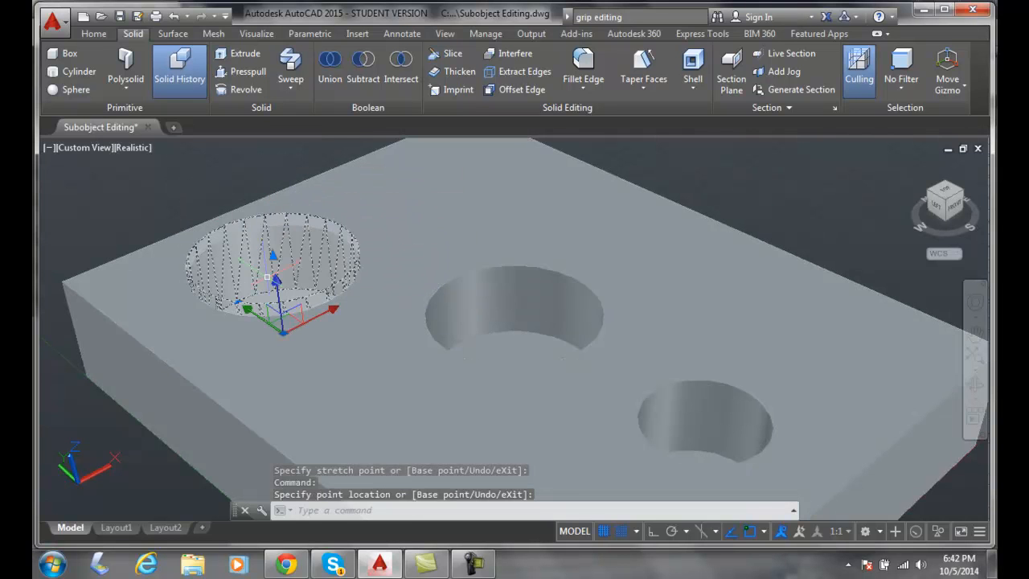
key(Escape)
key(Escape)
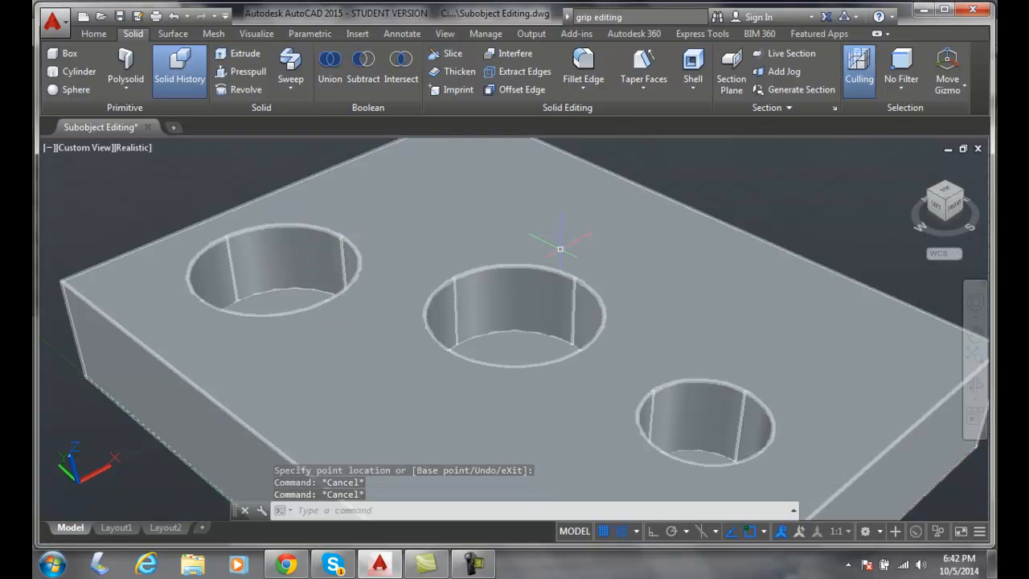
click(567, 273)
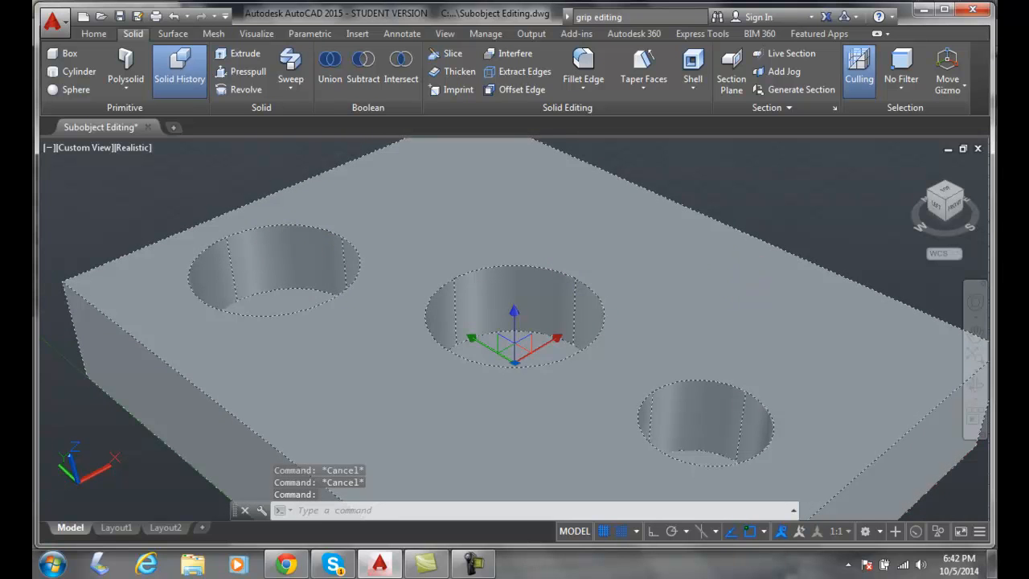
key(Escape)
ctrl+click(535, 293)
click(518, 359)
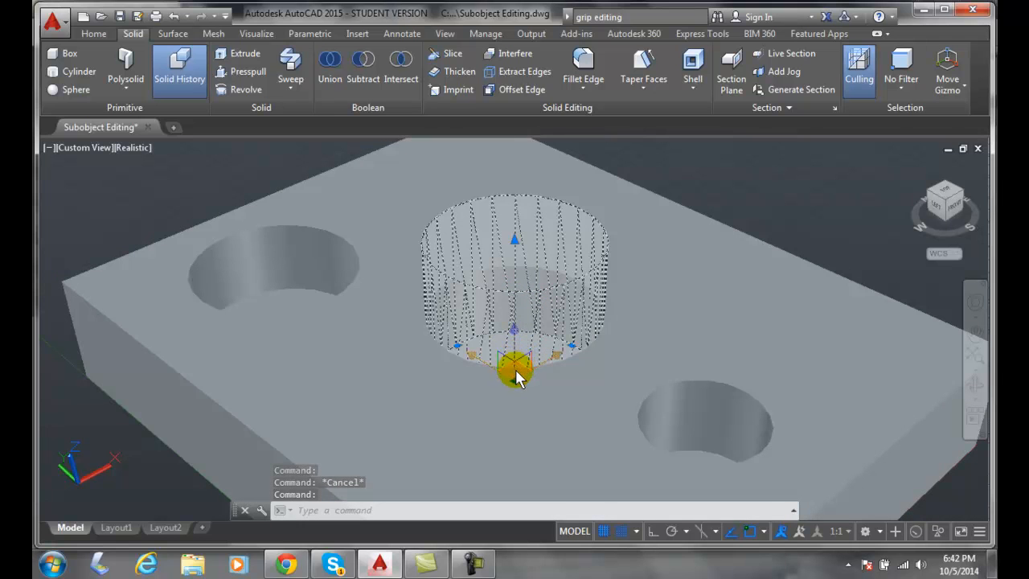
key(Escape)
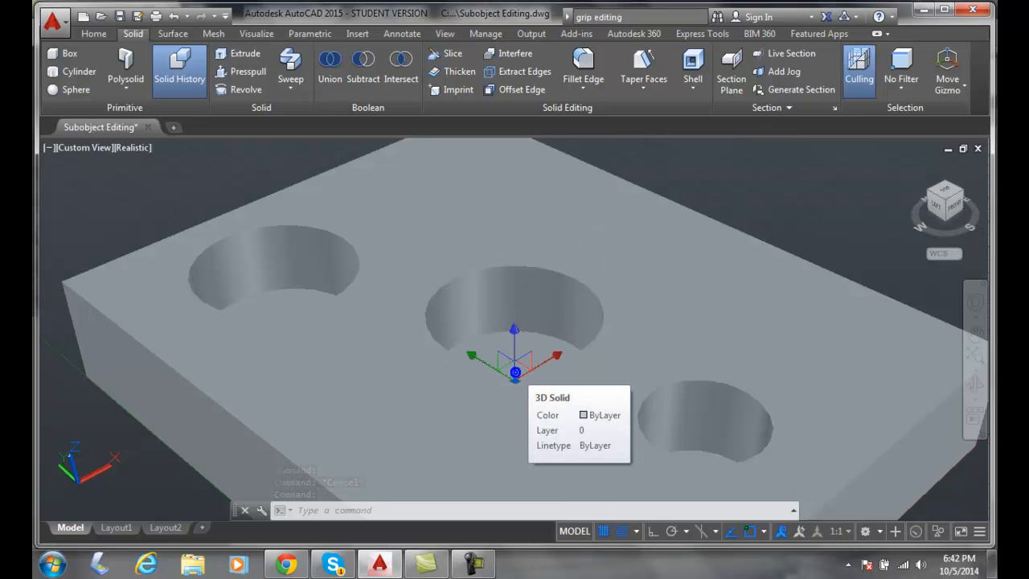
click(515, 371)
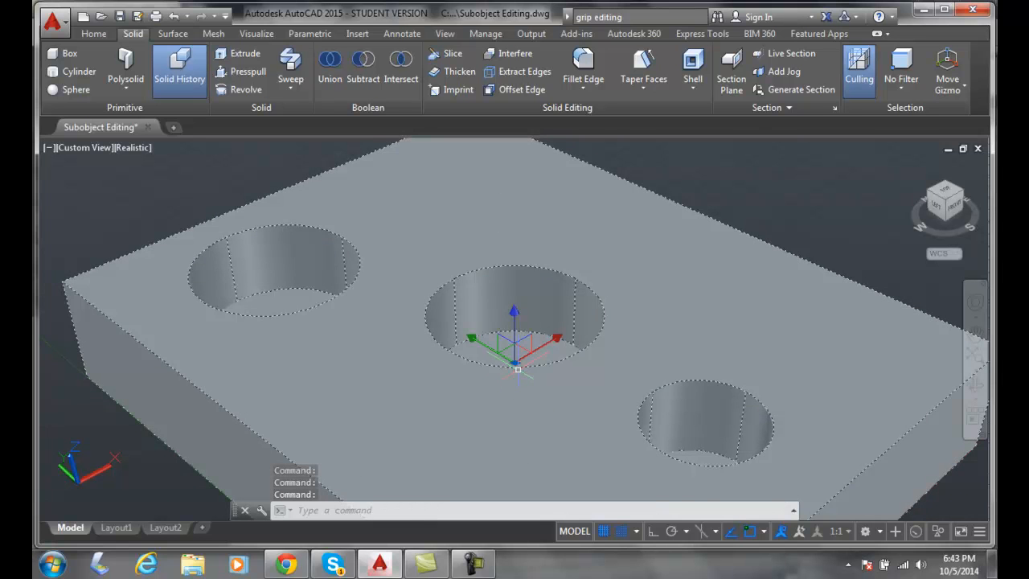
click(514, 320)
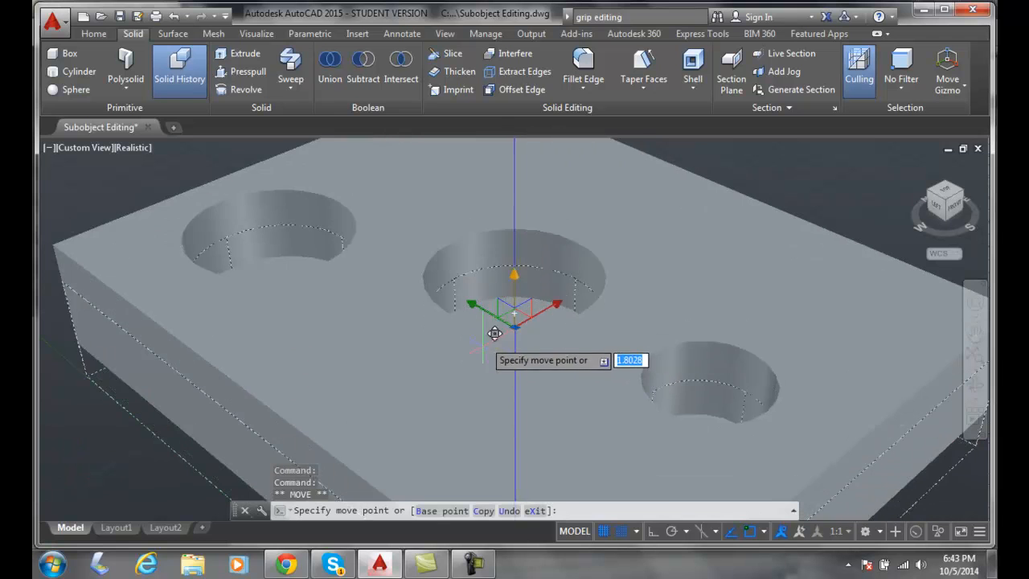
key(Escape)
ctrl+click(480, 314)
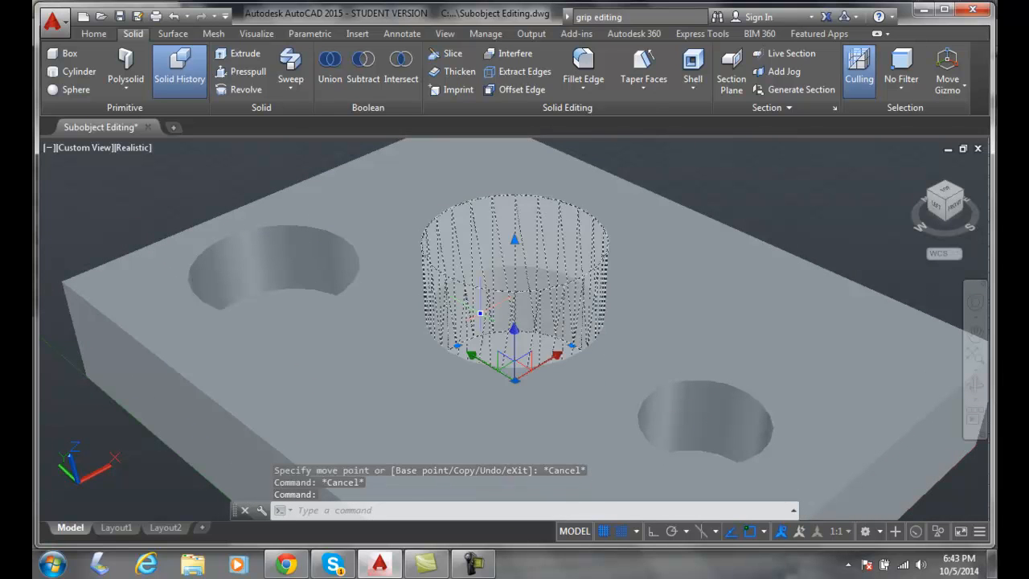
right_click(479, 313)
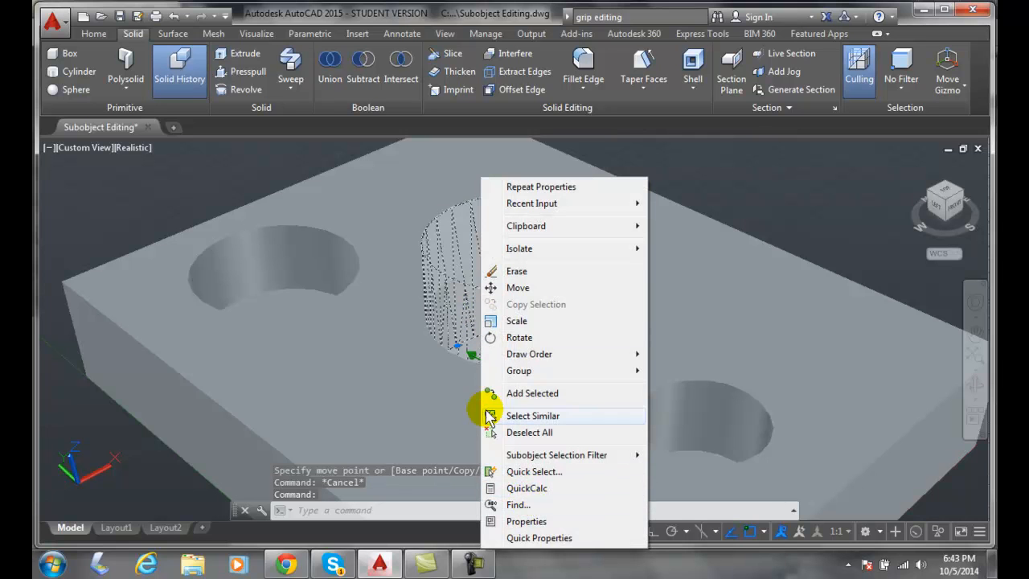
right_click(459, 270)
right_click(447, 262)
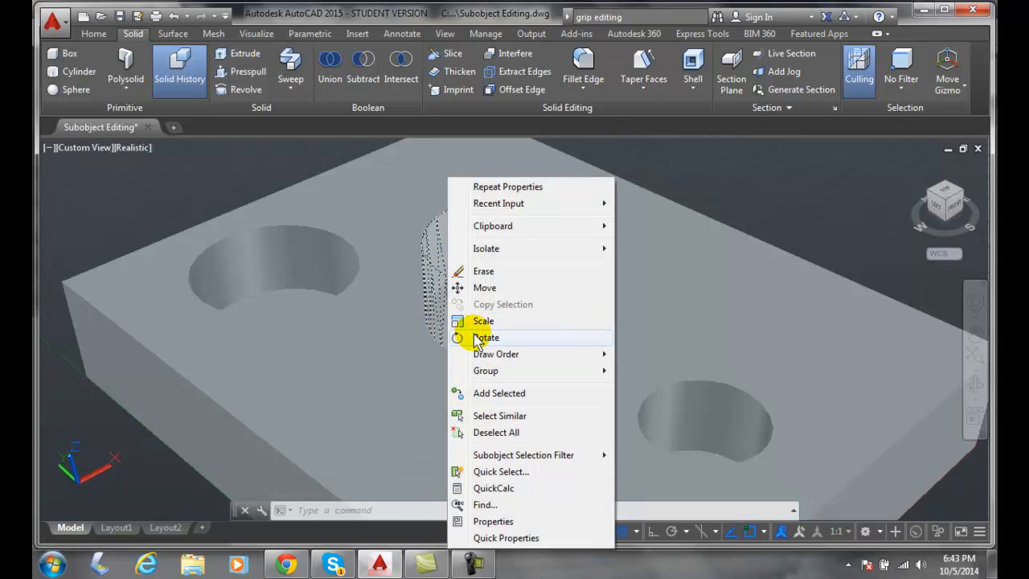
click(479, 337)
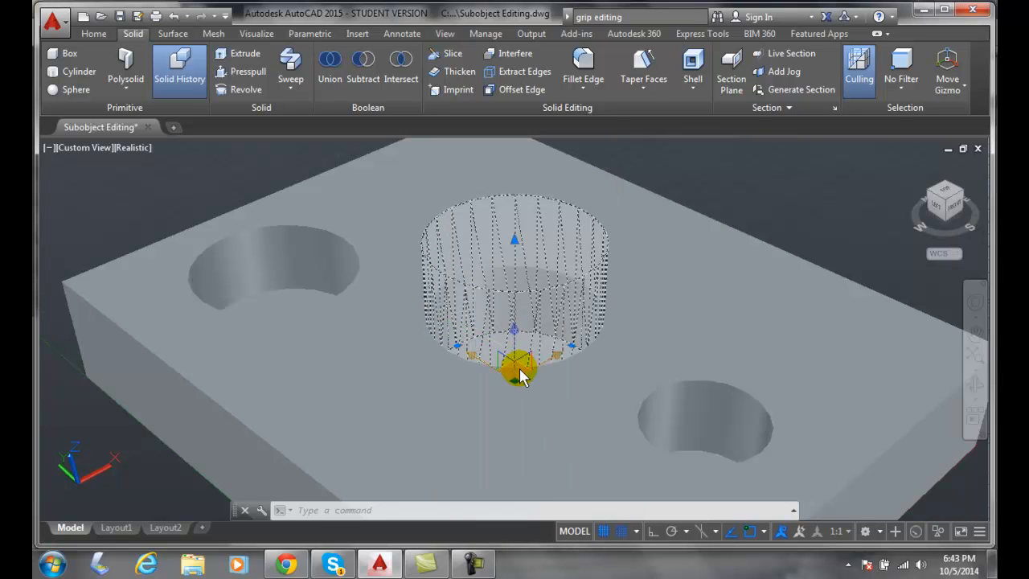
key(Escape)
key(Escape)
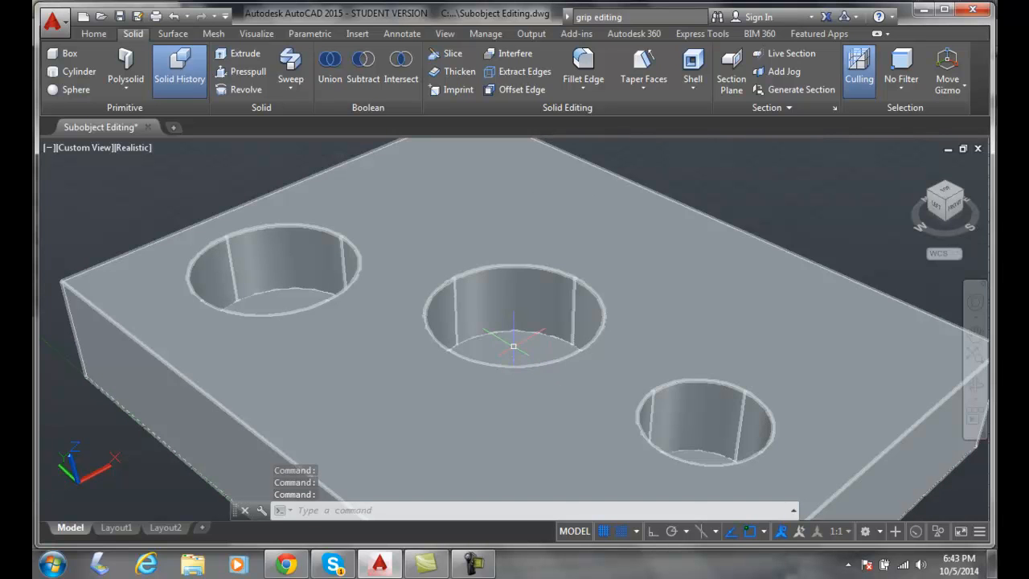
- Rotate the middle hole's cylinder subobject 45 degrees about the Y axis with the Rotate gizmo and deselect it
ctrl+click(512, 347)
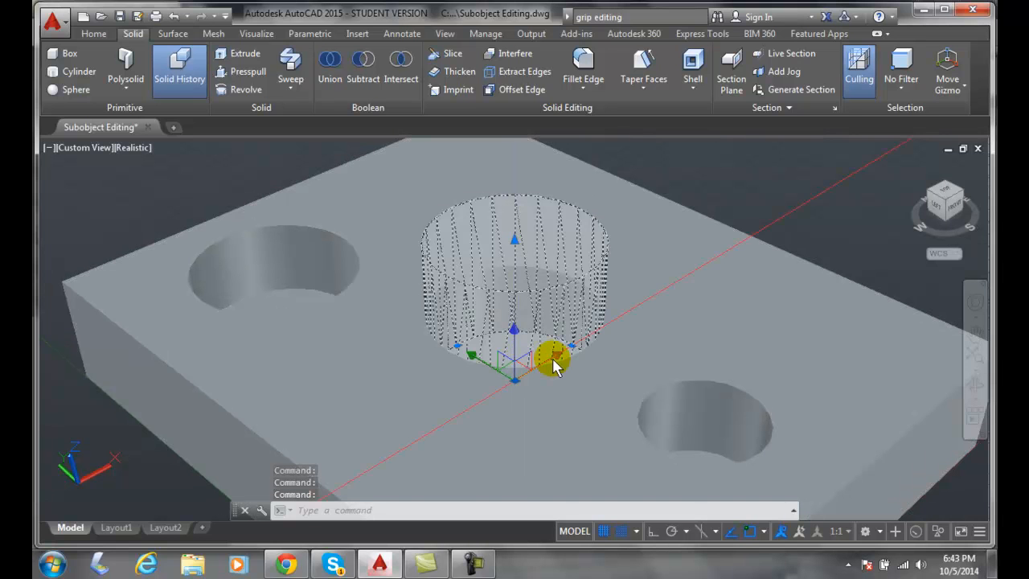
right_click(551, 359)
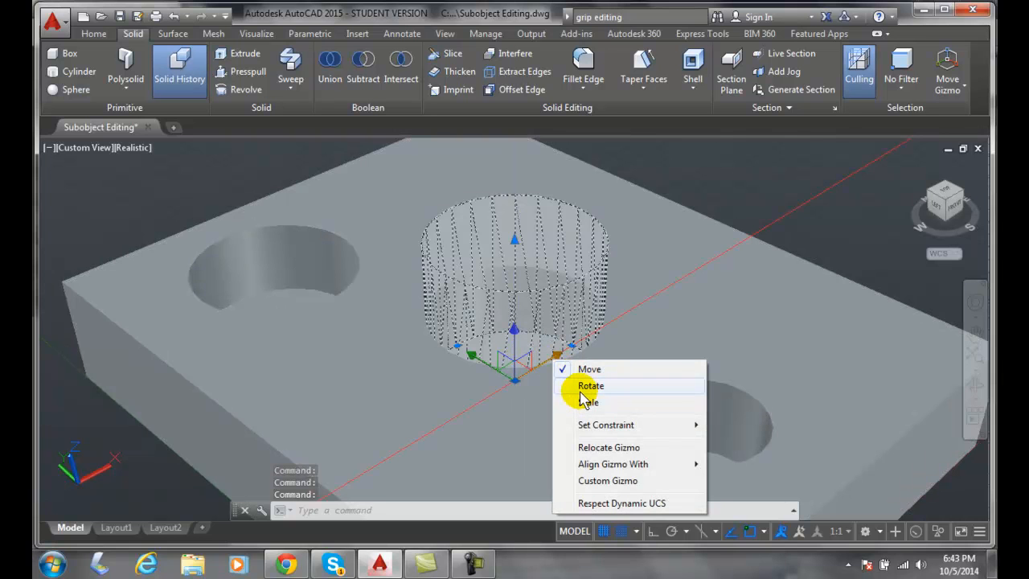
click(583, 389)
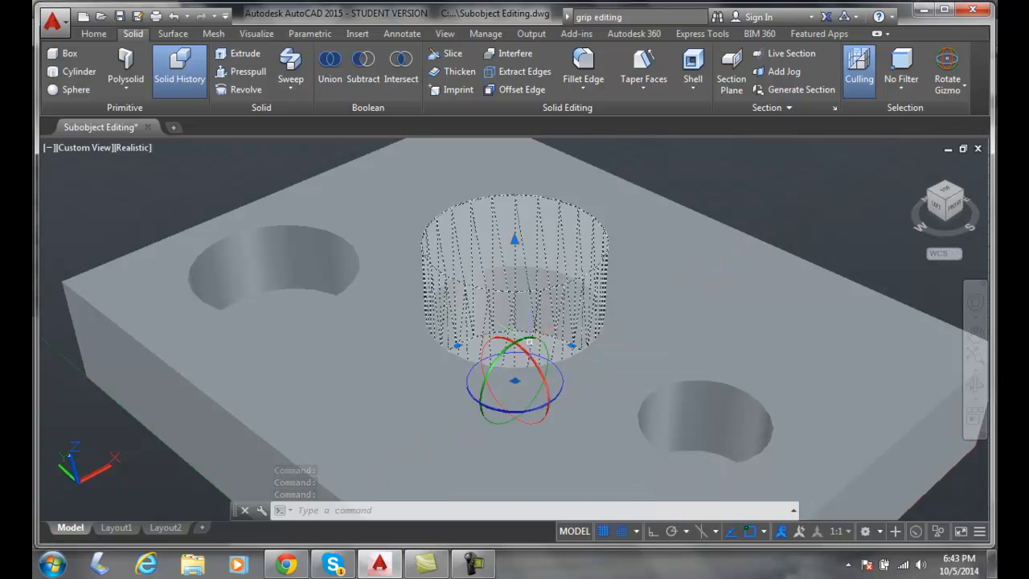
click(530, 345)
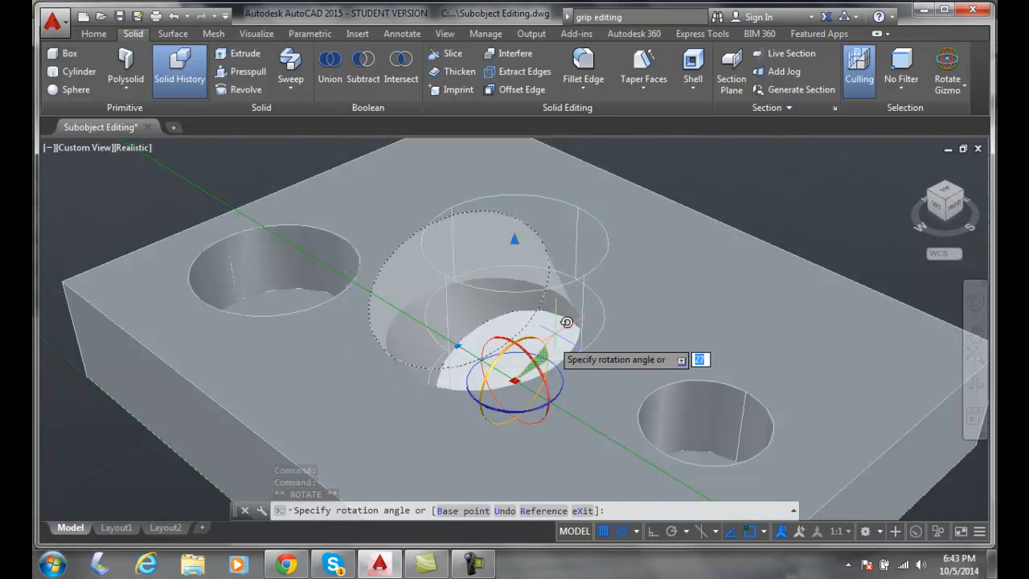
text(45)
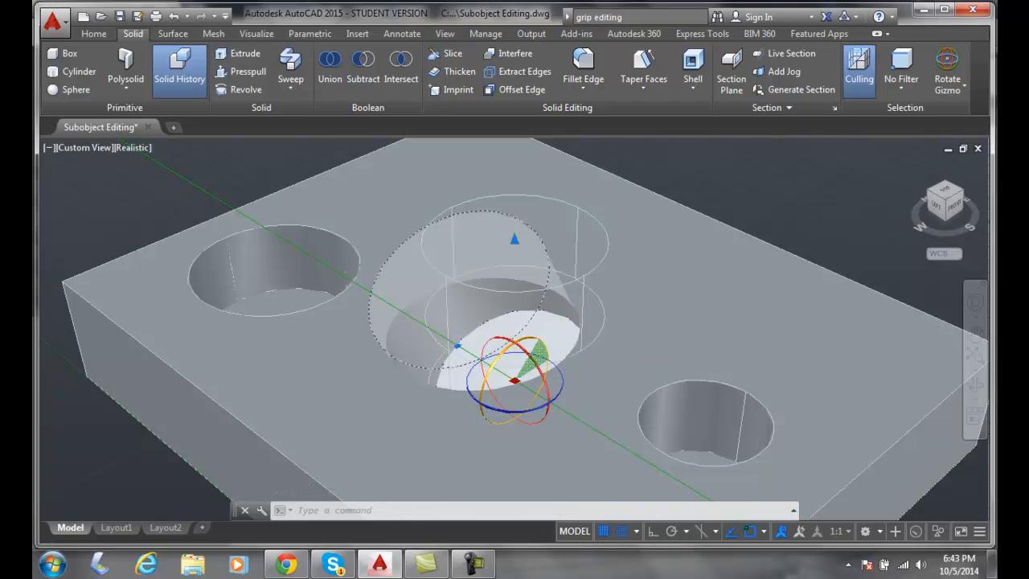
key(Return)
key(Escape)
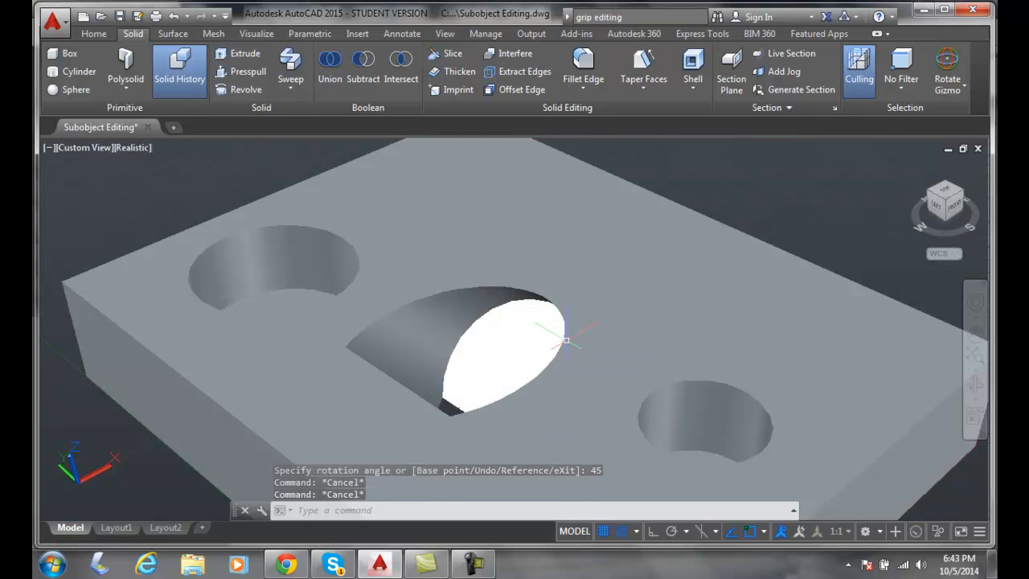
key(Escape)
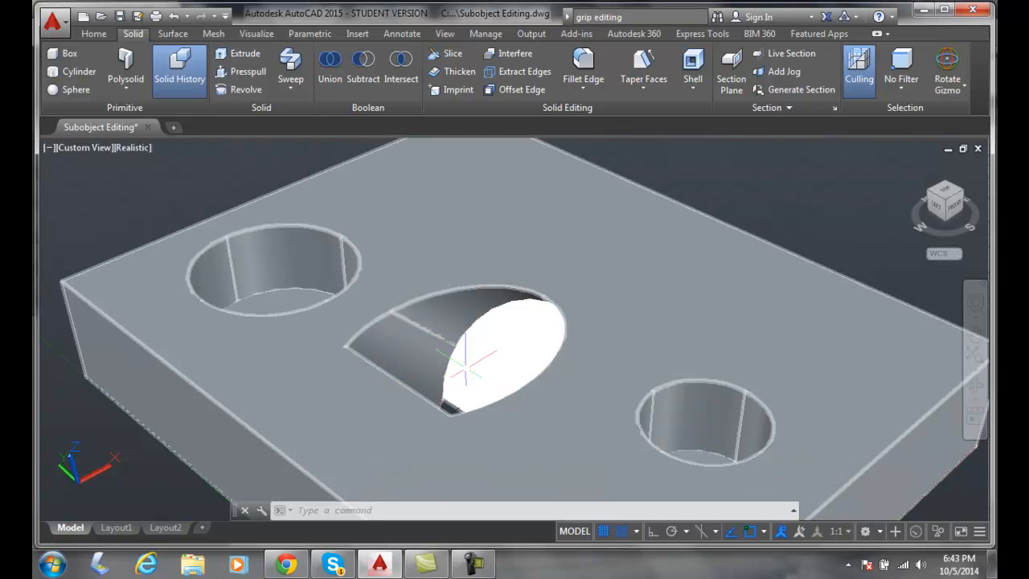
mouse_move(464, 370)
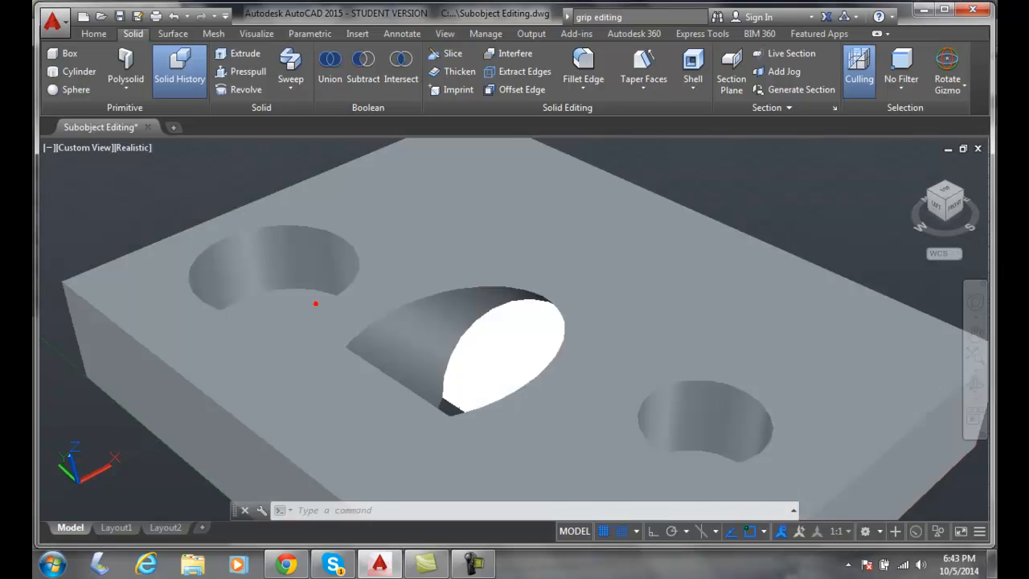
ctrl+click(316, 303)
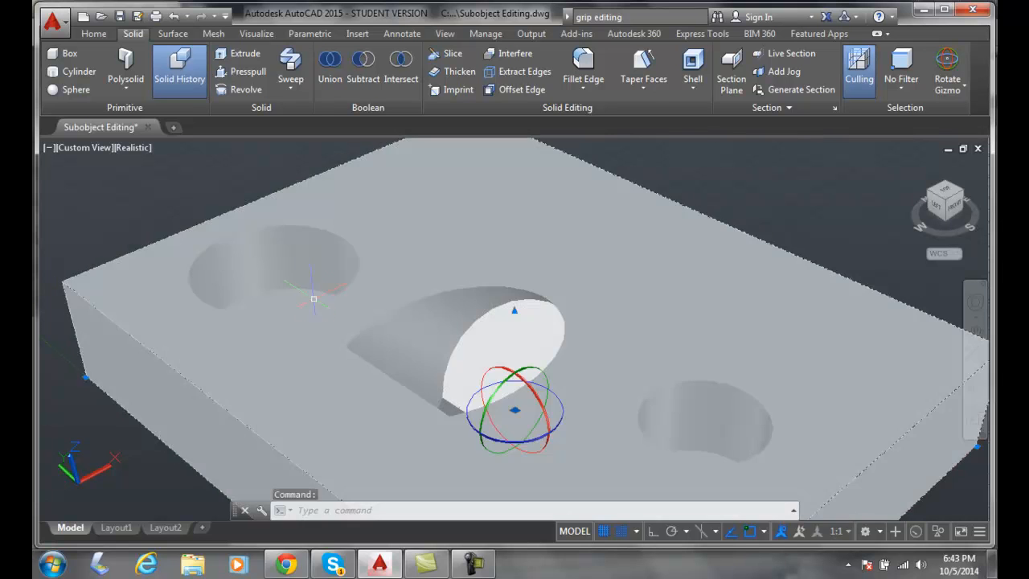
ctrl+click(296, 280)
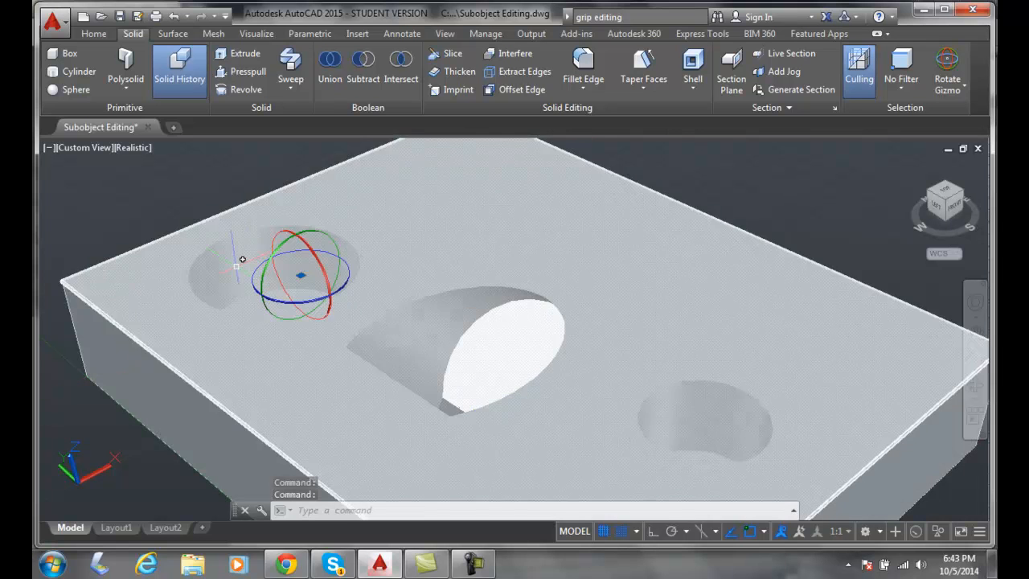
ctrl+click(235, 266)
key(Escape)
key(Escape)
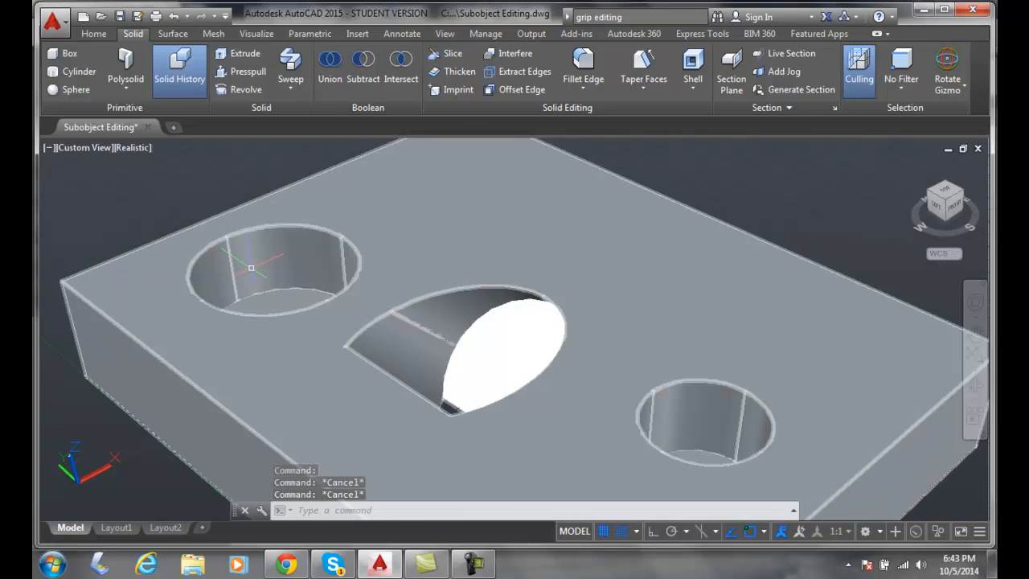
ctrl+click(246, 265)
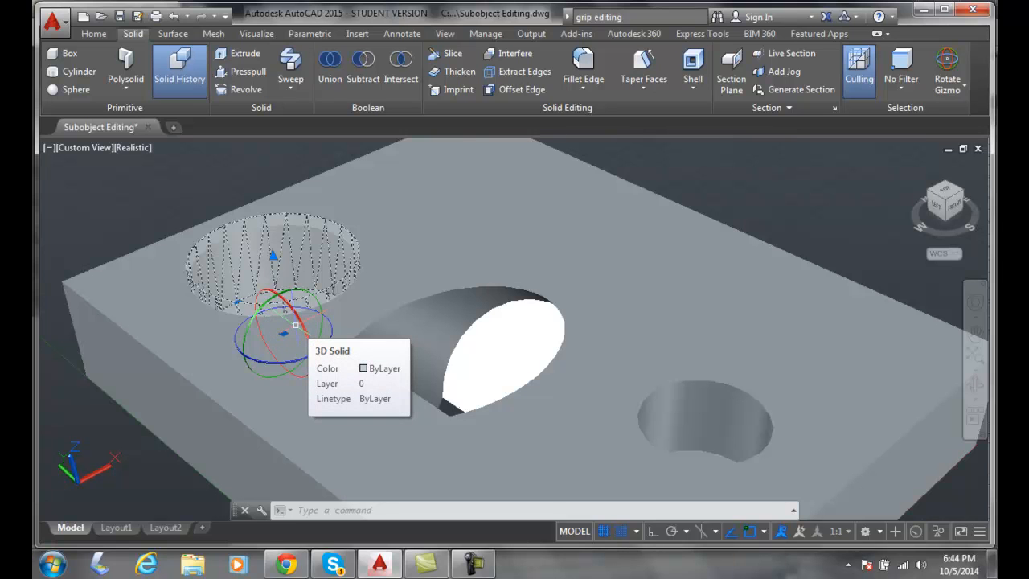
key(Escape)
key(Escape)
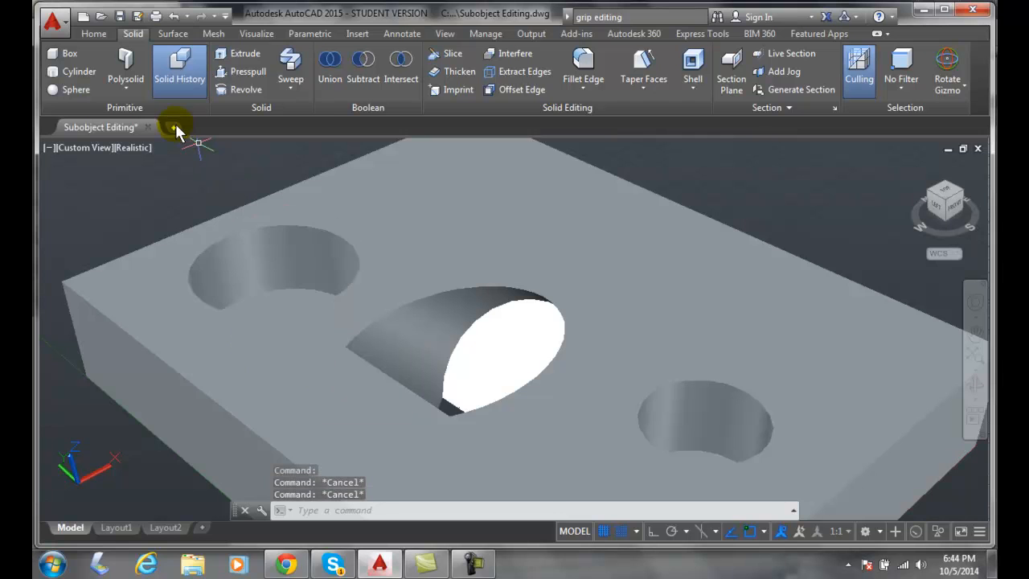
- Select the cylinder subobject of the leftmost hole in the plate
click(180, 81)
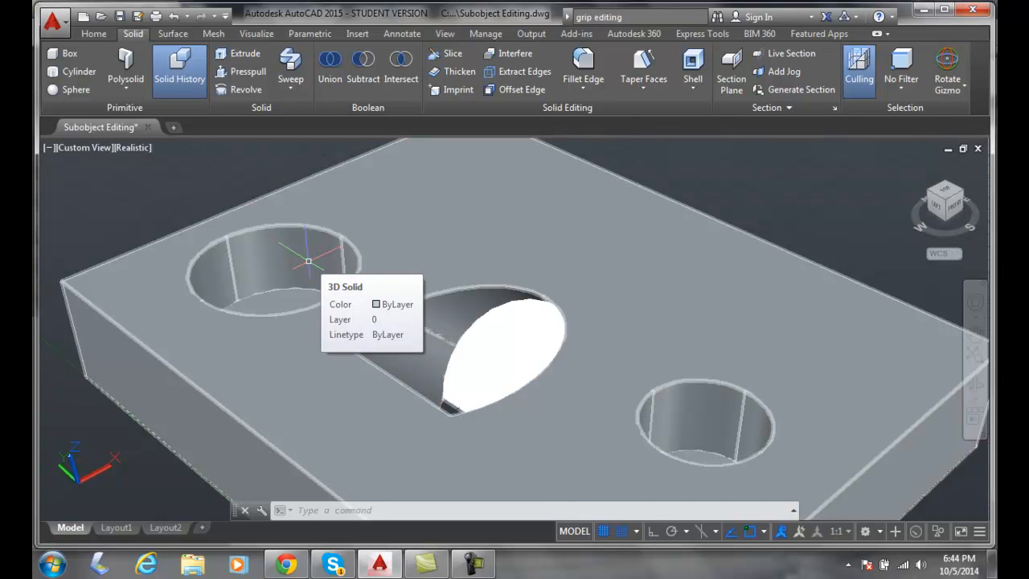
key(ctrl)
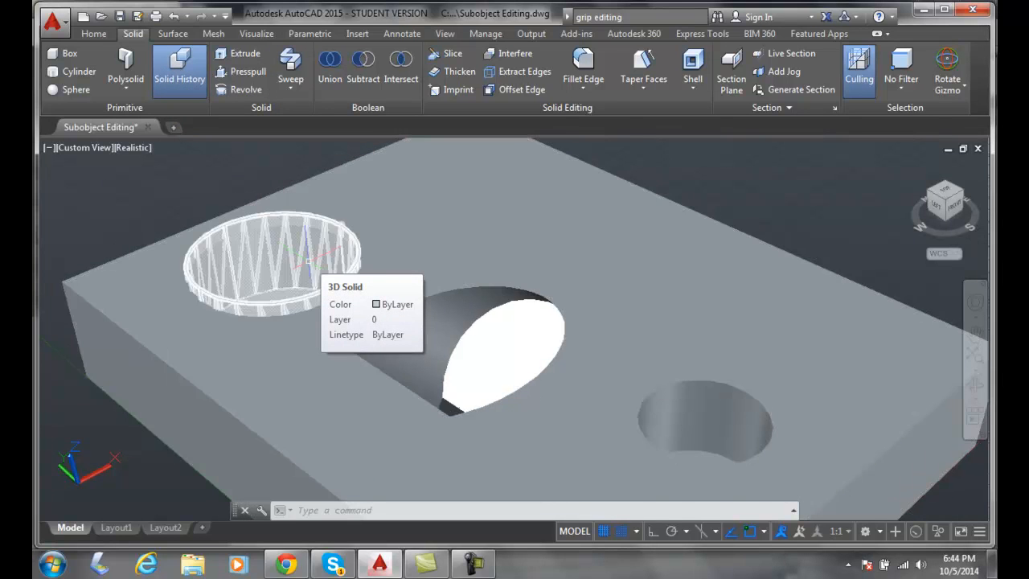
ctrl+click(308, 260)
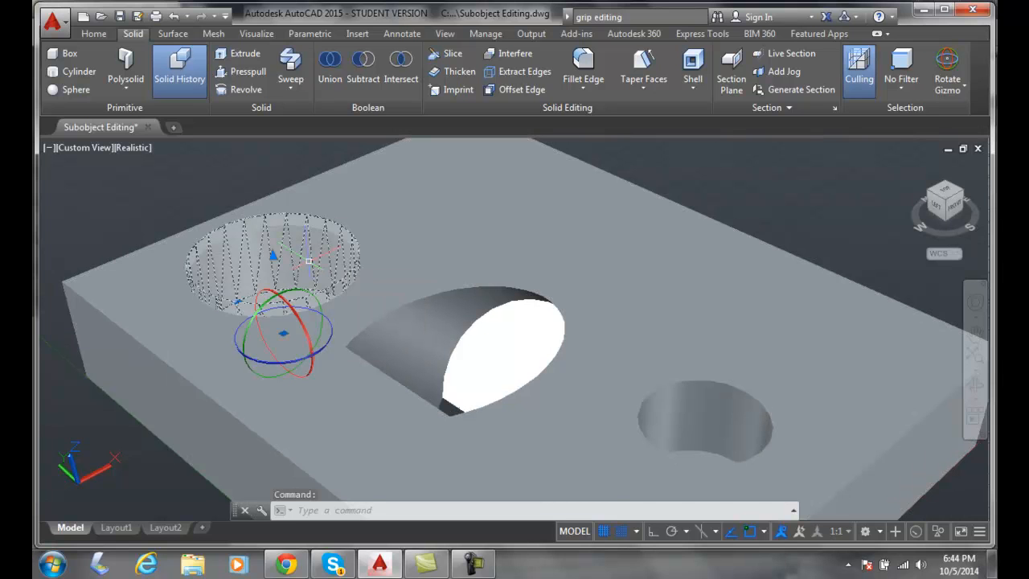